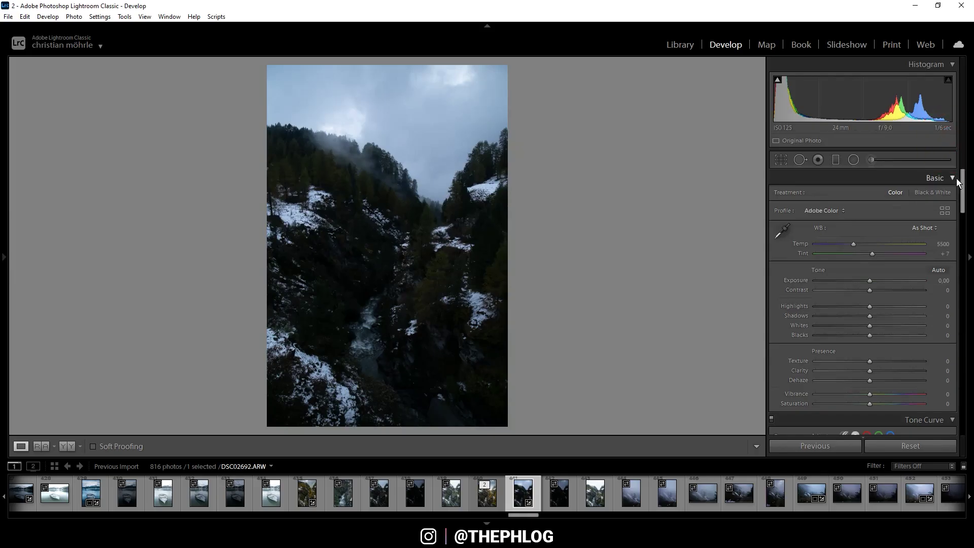
Step: Enable Remove Chromatic Aberration and Profile Corrections in Lens Corrections
left_click_drag(962, 195, 954, 311)
left_click(787, 273)
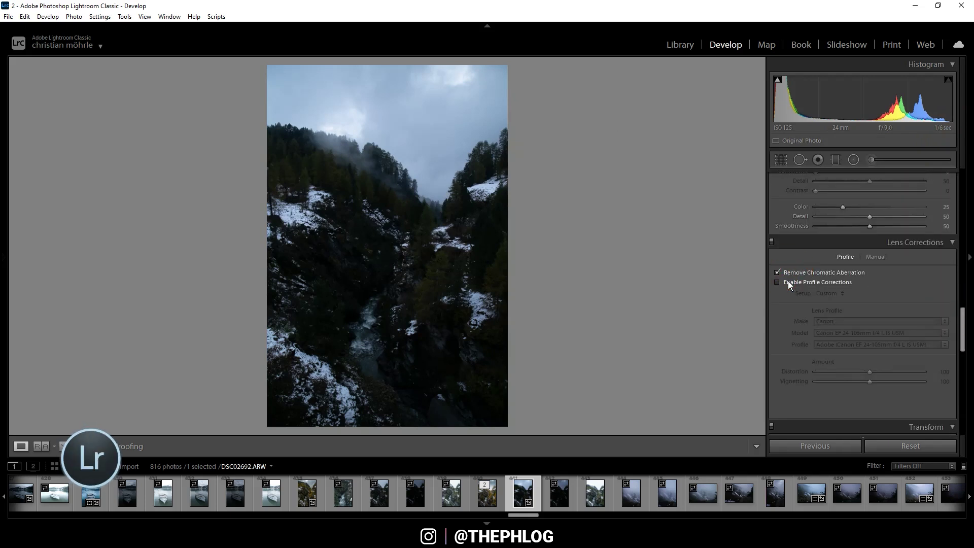
left_click(787, 282)
Step: Switch the colour profile to Adobe Standard
left_click_drag(963, 337, 952, 182)
left_click(821, 210)
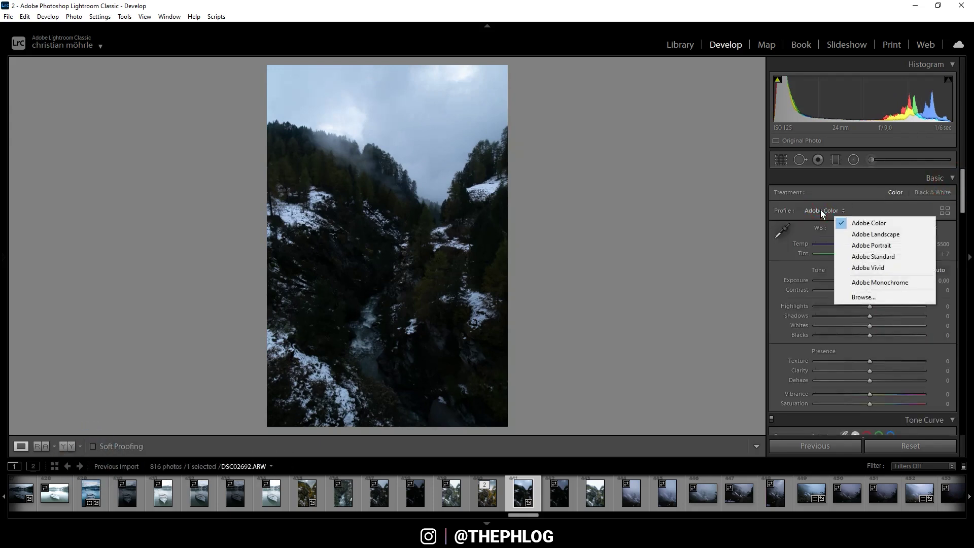
left_click(875, 256)
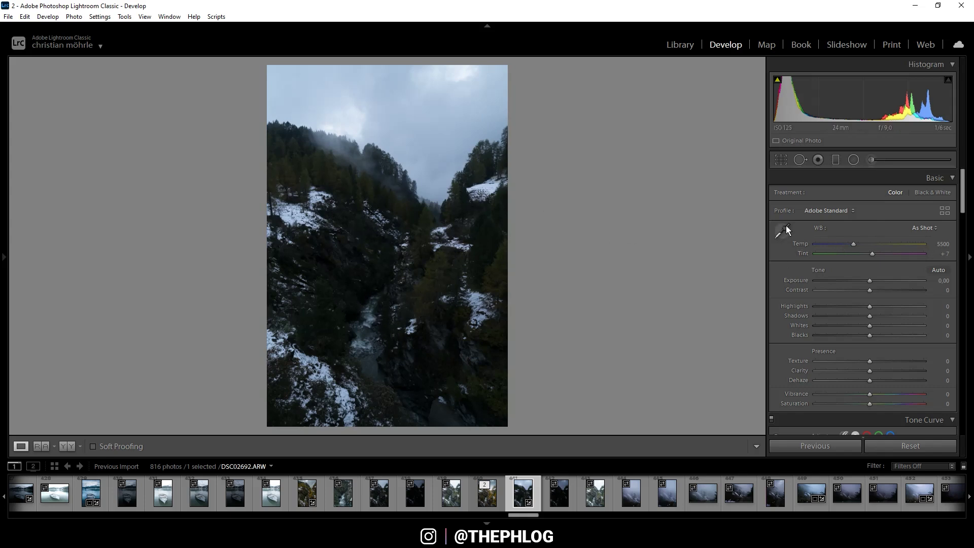
Step: Set the white balance to the Cloudy preset (Temp 6500, Tint +10)
left_click(925, 229)
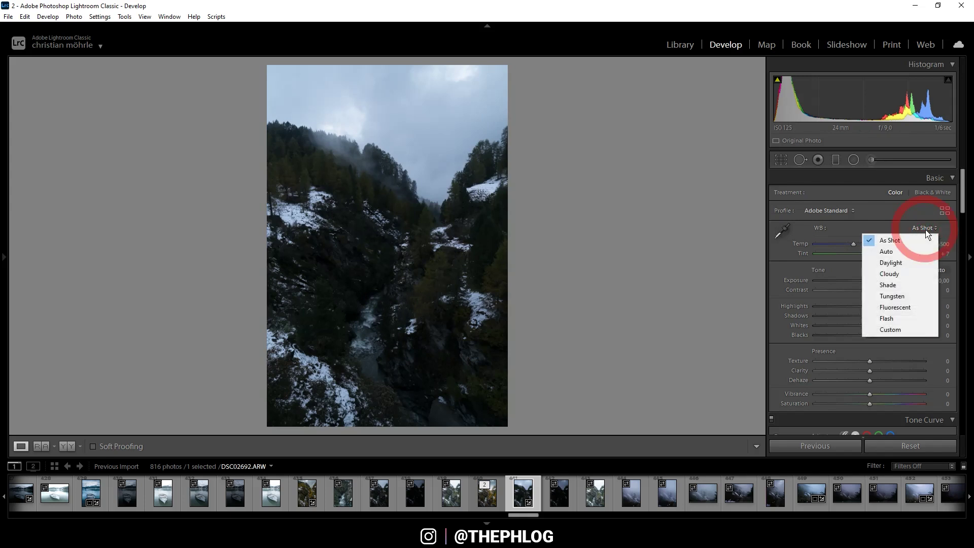
left_click(895, 278)
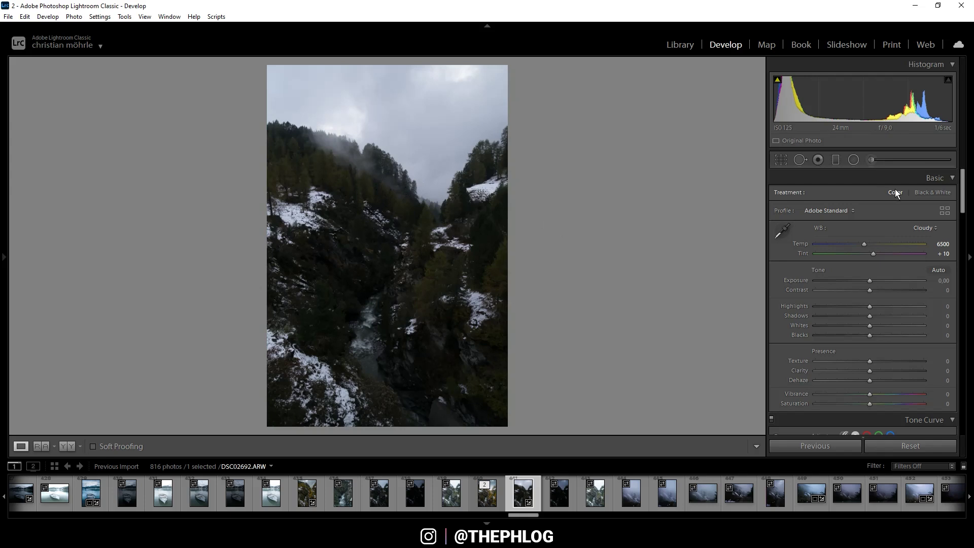
scroll(895, 189, "down", 1)
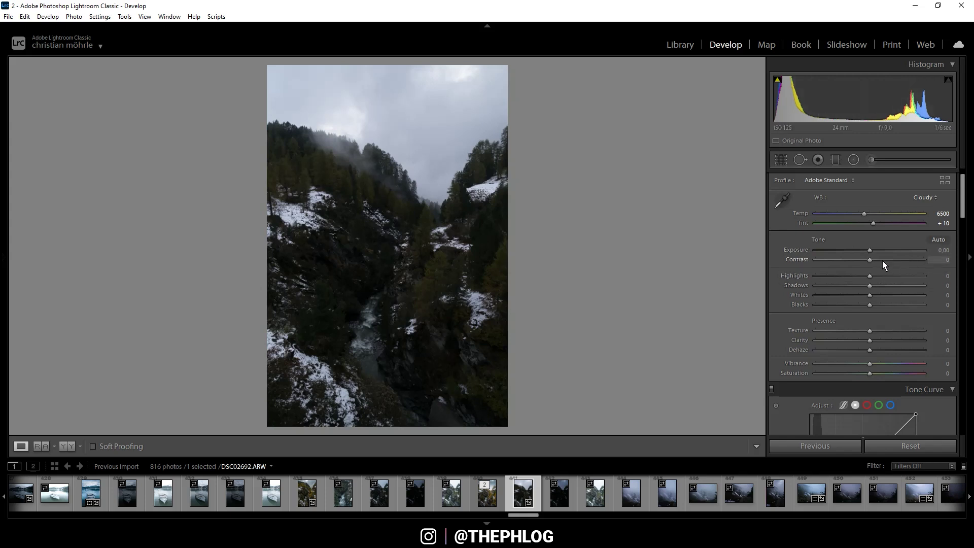
Step: Set Exposure +0.65, Highlights −100, Shadows +29 and Whites +61 in the Basic panel
left_click_drag(870, 251, 875, 251)
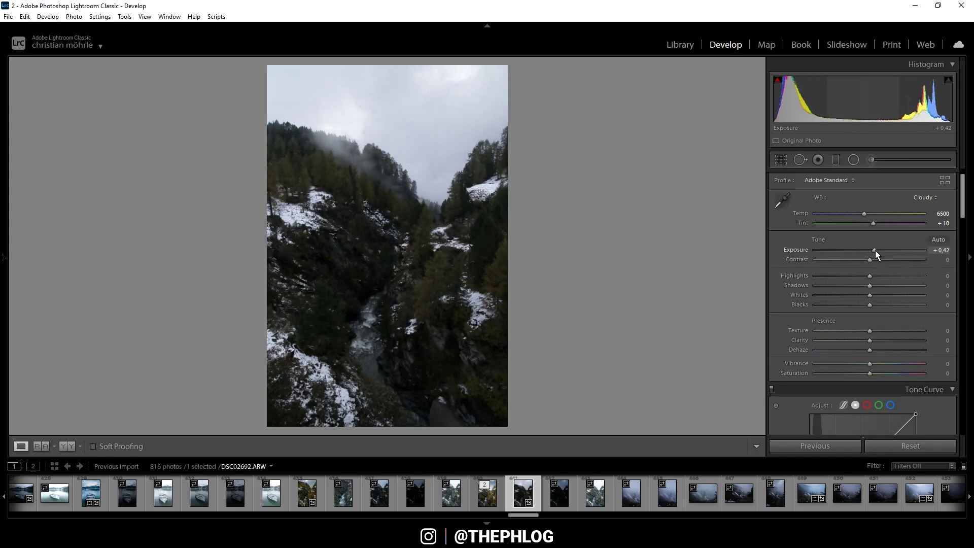
left_click_drag(875, 250, 878, 251)
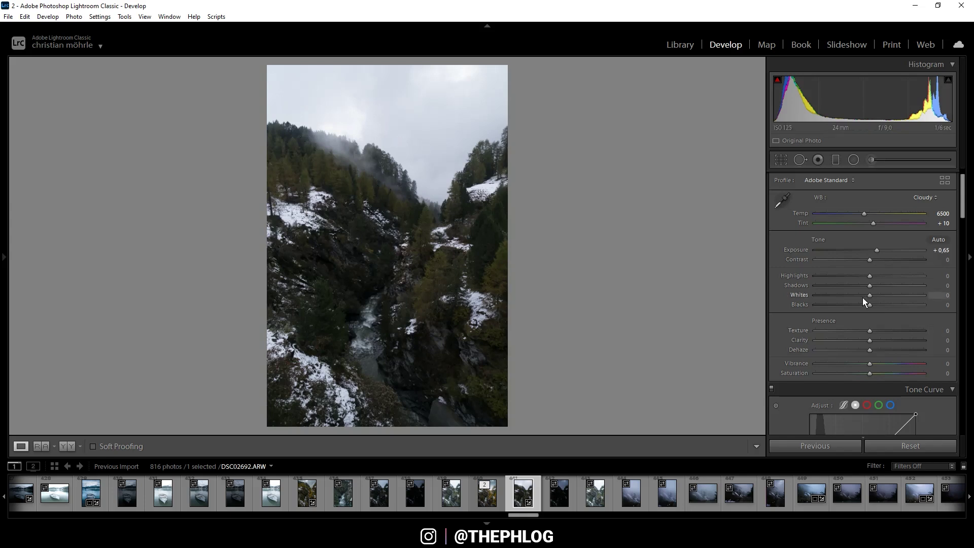
left_click_drag(869, 276, 751, 265)
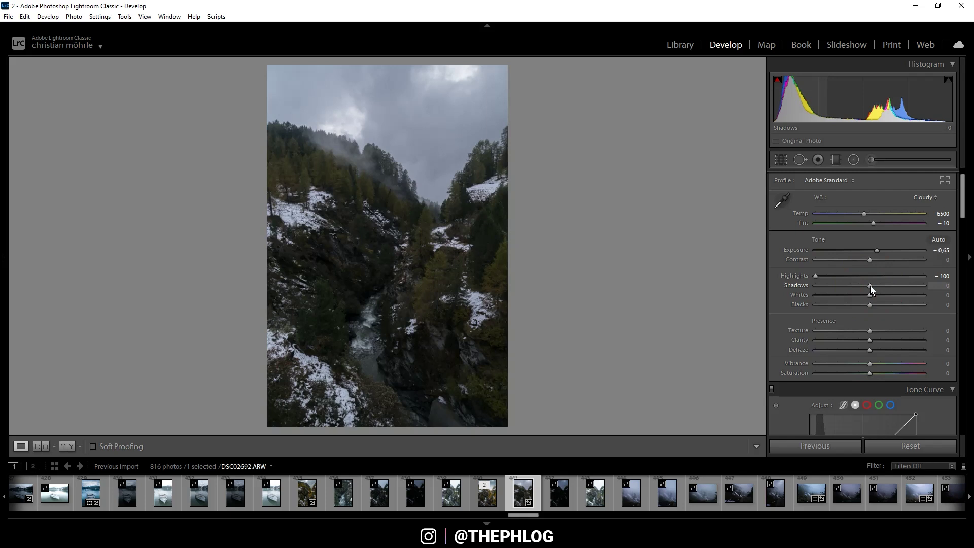
left_click_drag(870, 287, 875, 288)
left_click_drag(874, 287, 903, 297)
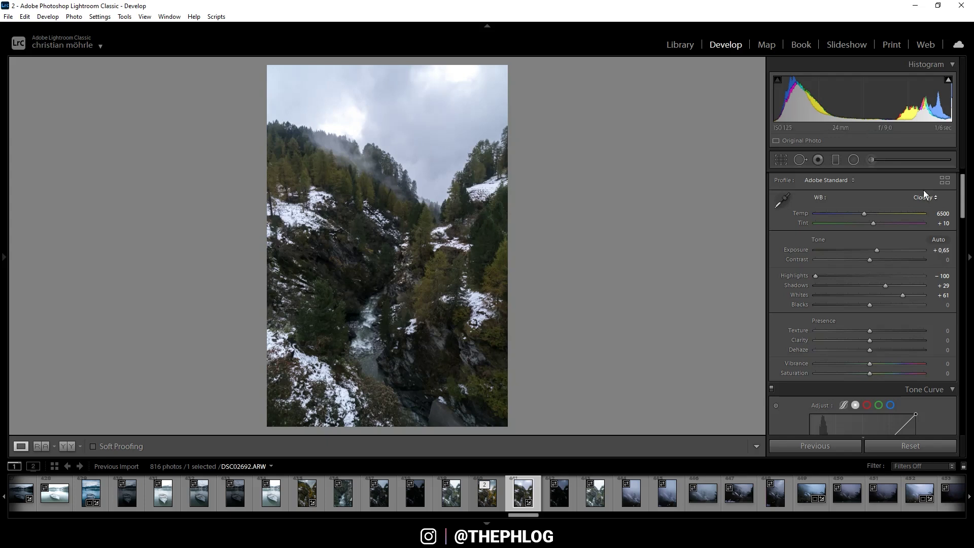
Step: Set Presence to Texture −8, Dehaze −16 and Vibrance +18 for a softer, richer look
scroll(964, 185, "down", 1)
scroll(964, 186, "down", 1)
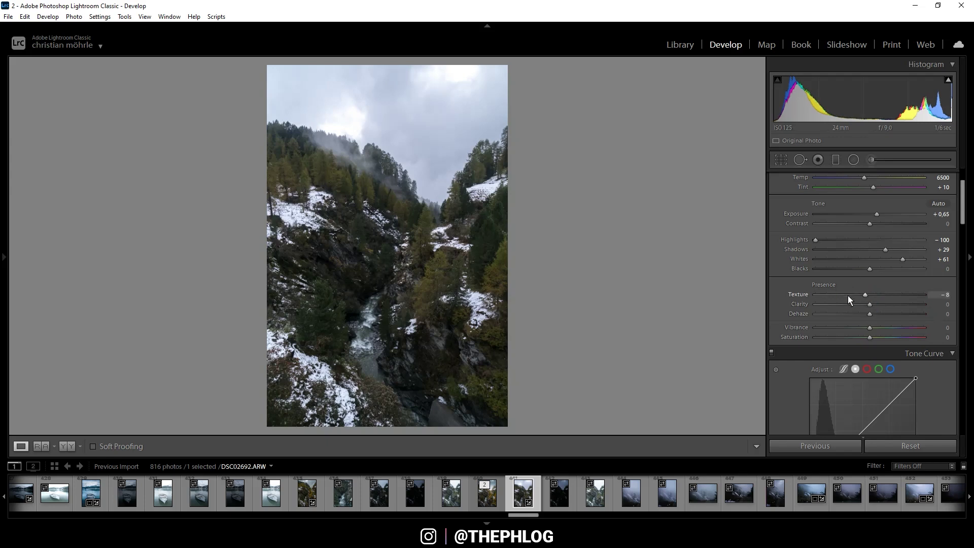
left_click_drag(869, 315, 859, 314)
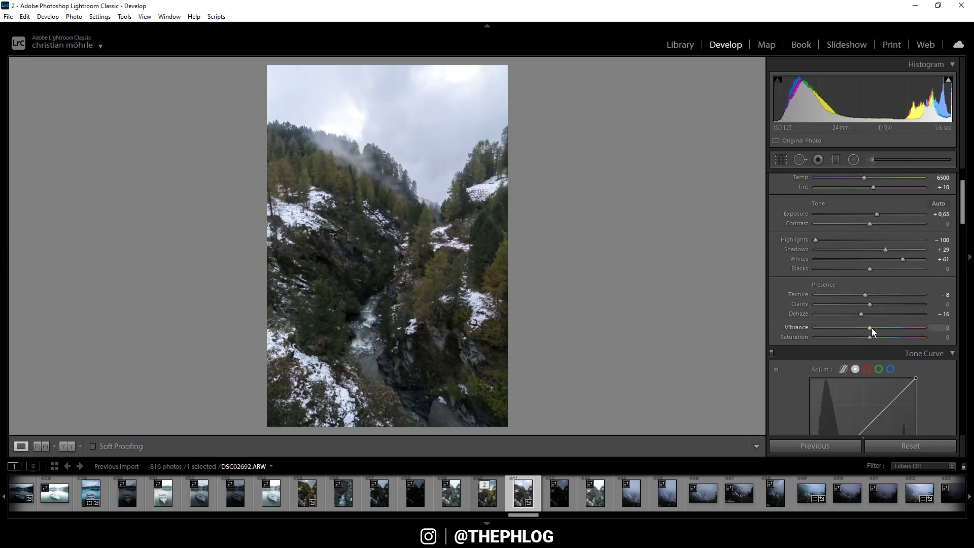
left_click_drag(872, 328, 883, 327)
left_click_drag(882, 327, 880, 327)
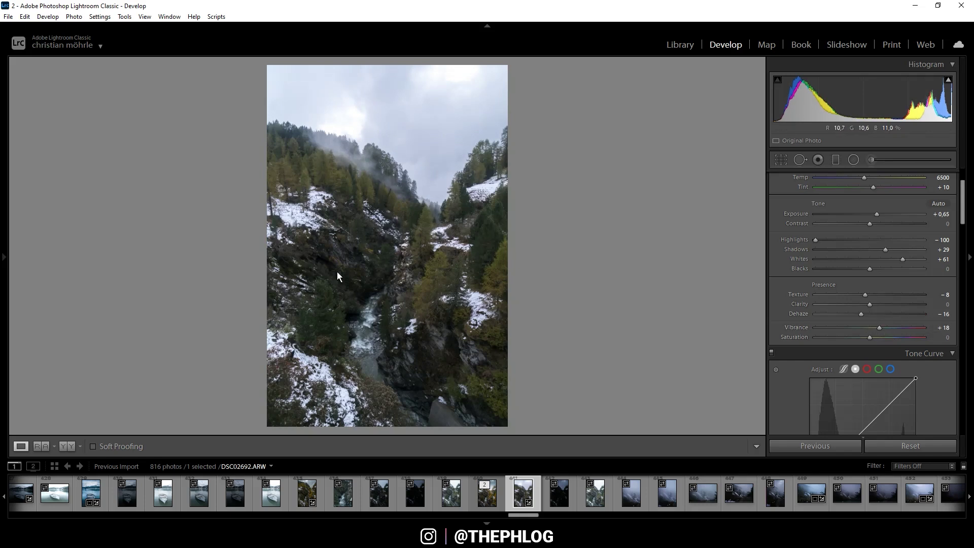
scroll(964, 198, "up", 2)
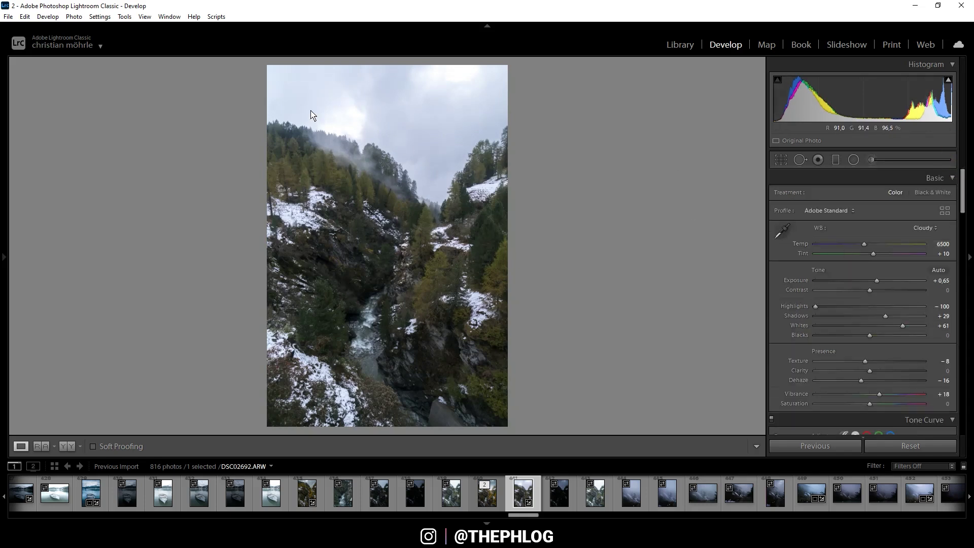
Step: Darken the mid-sky graduated filter to Exposure about −1.01
left_click(836, 159)
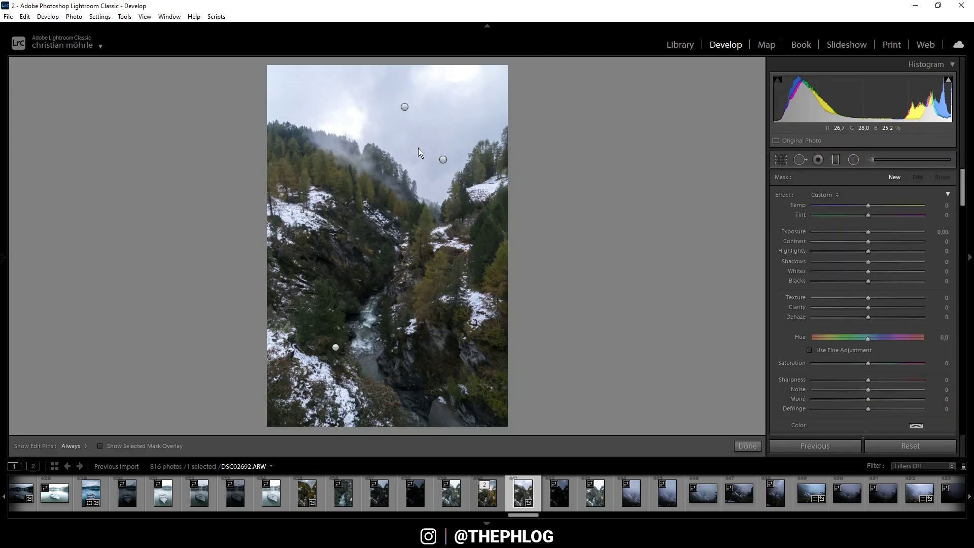
left_click(404, 107)
left_click(443, 160)
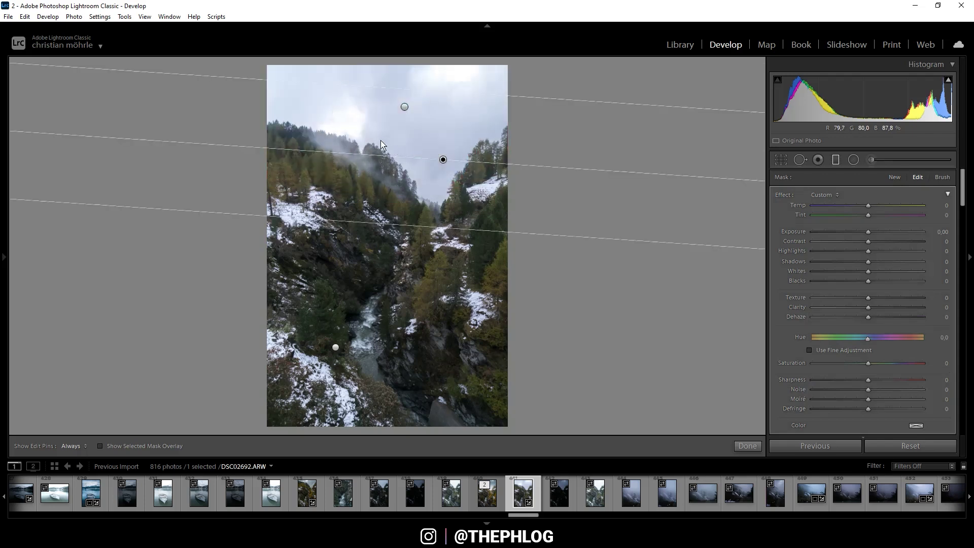
left_click(864, 232)
left_click_drag(861, 233, 850, 233)
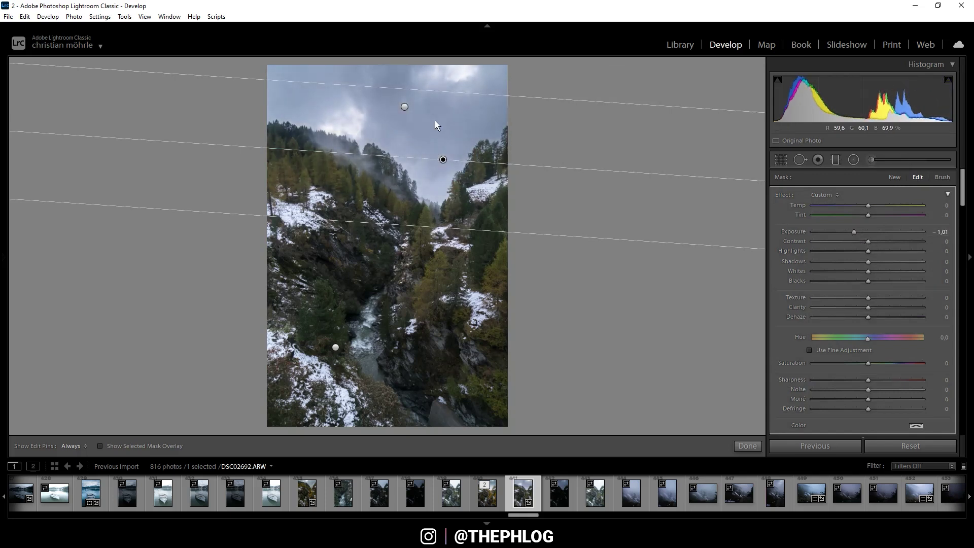
Step: Darken the upper-sky graduated filter to Exposure −0.57
left_click(405, 107)
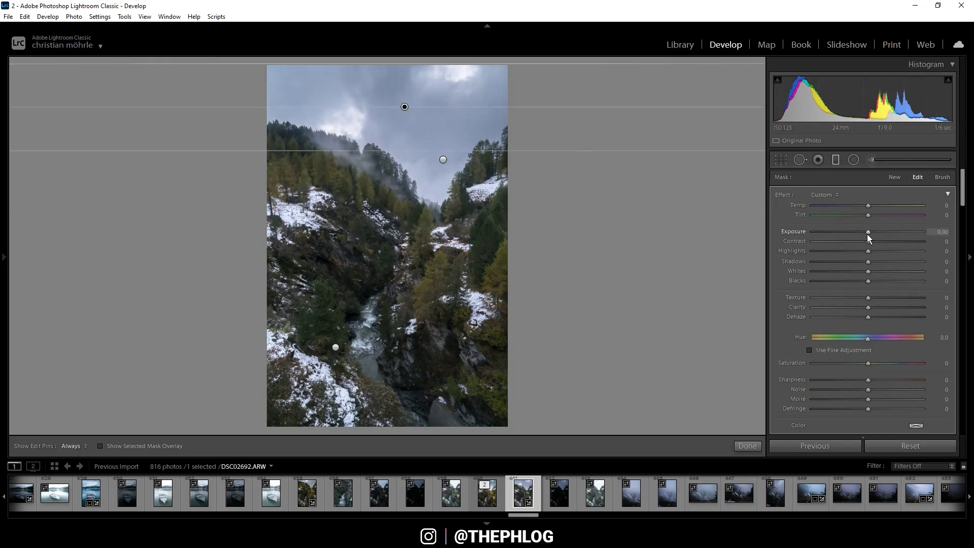
left_click_drag(866, 234, 860, 232)
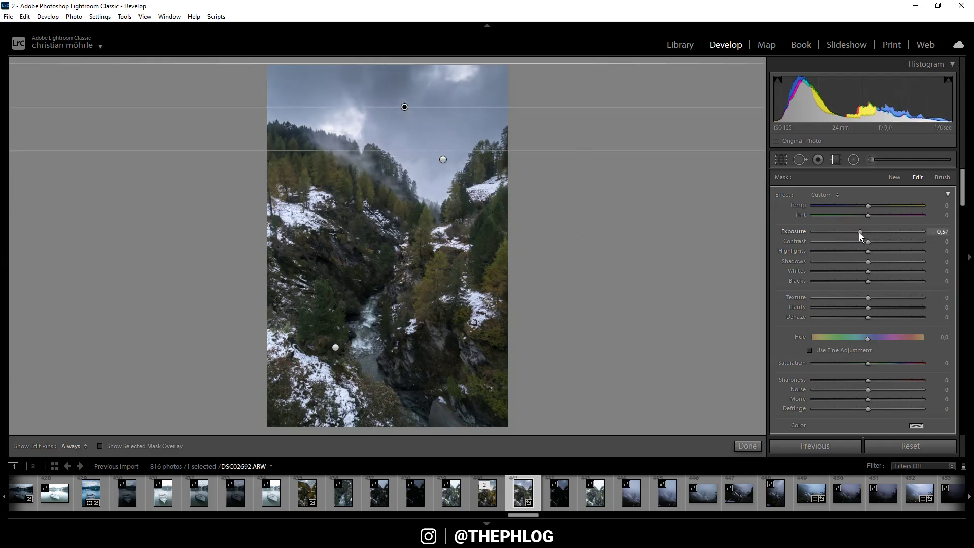
left_click(836, 159)
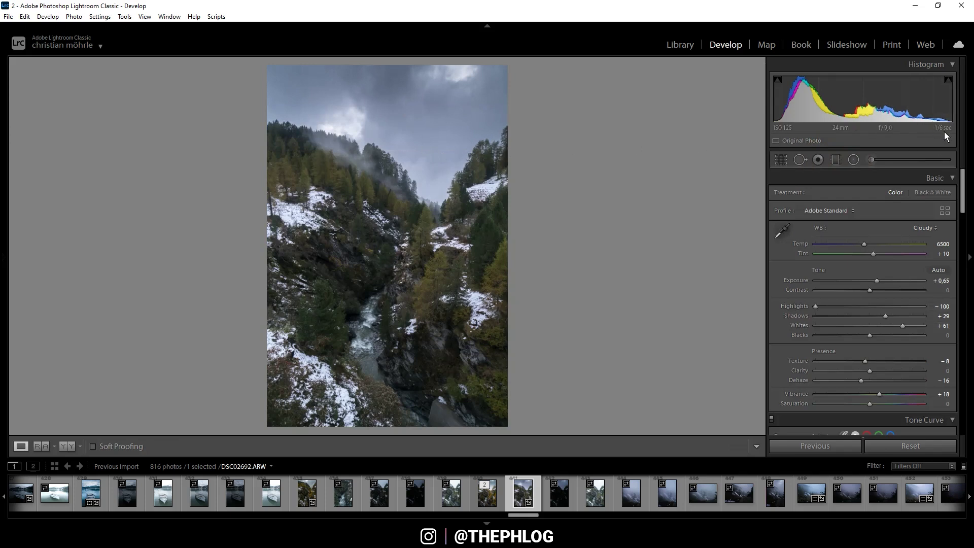
key("m")
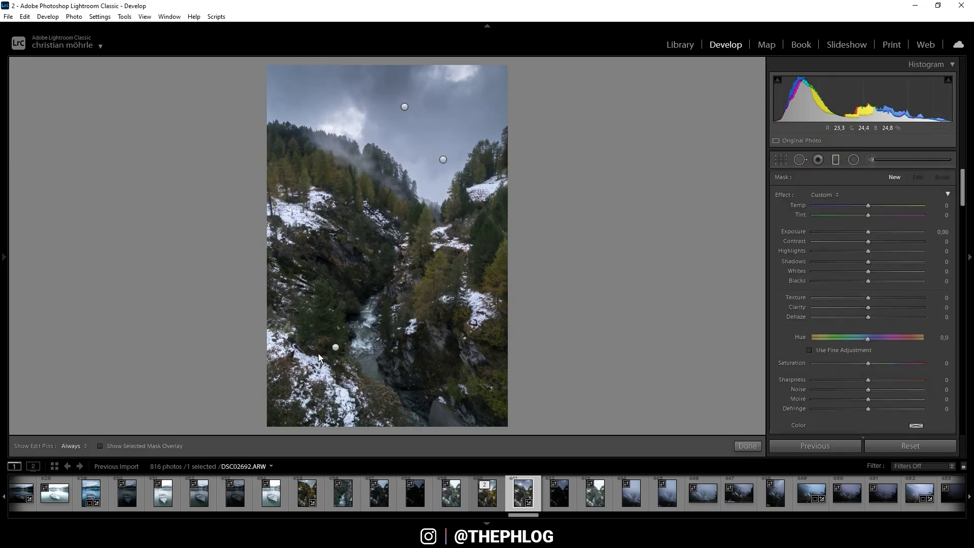
Step: Set the lower-left diagonal graduated filter to Exposure −1.05, Whites −100 and Saturation −41
left_click(336, 348)
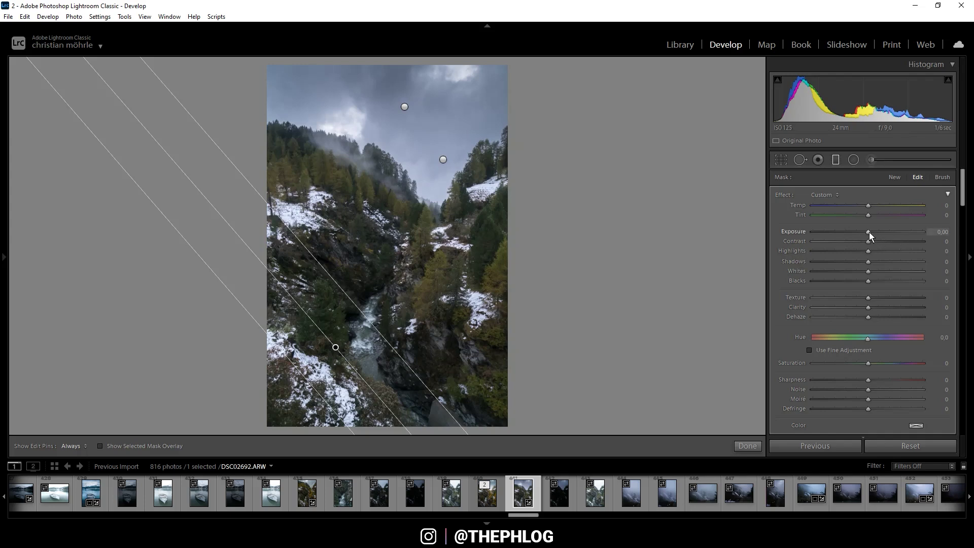
left_click_drag(869, 233, 856, 229)
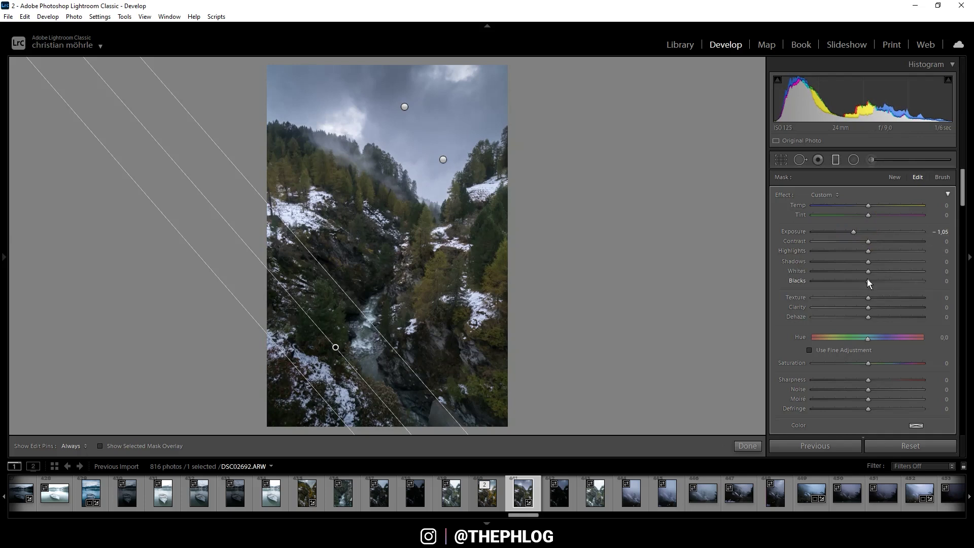
left_click_drag(868, 270, 792, 266)
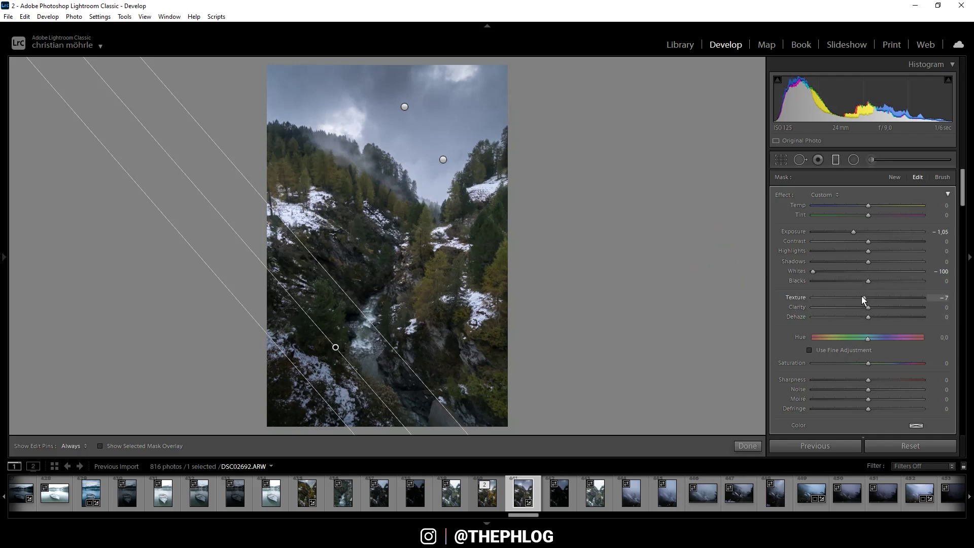
left_click(861, 297)
left_click_drag(860, 363, 846, 363)
Step: Give the large upper-valley radial mask Dehaze −47, Blacks 11, Texture −18 and Clarity −11
left_click(853, 160)
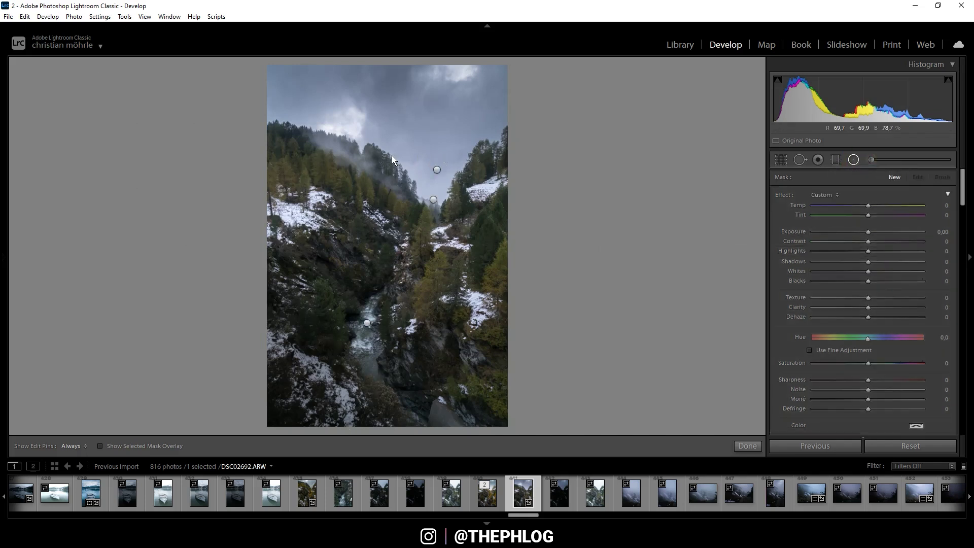
left_click(434, 199)
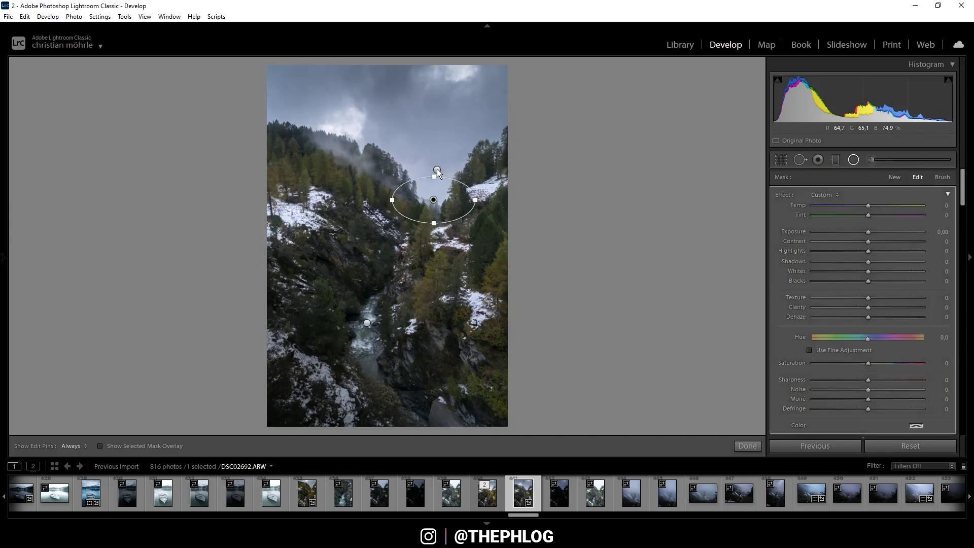
left_click(437, 170)
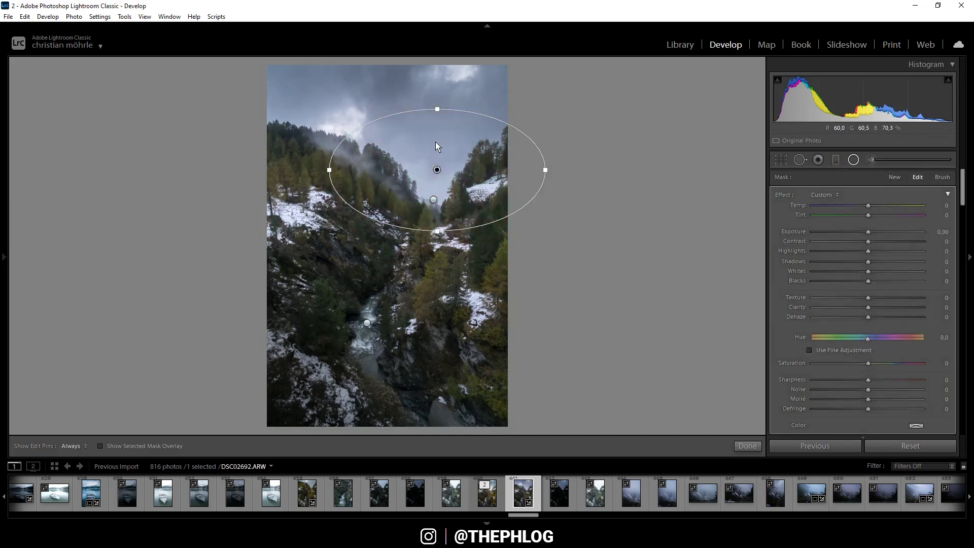
left_click(436, 170)
left_click_drag(869, 319, 858, 318)
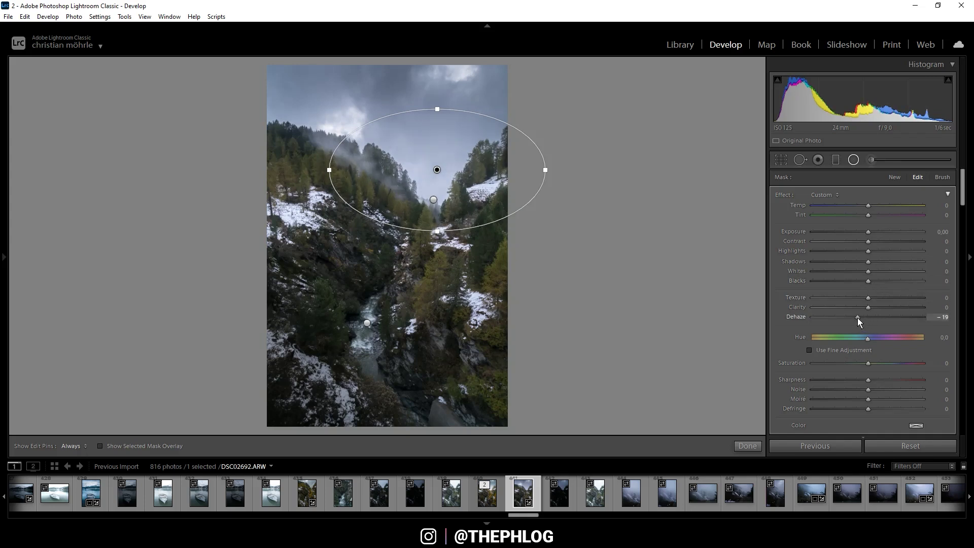
left_click_drag(858, 317, 845, 318)
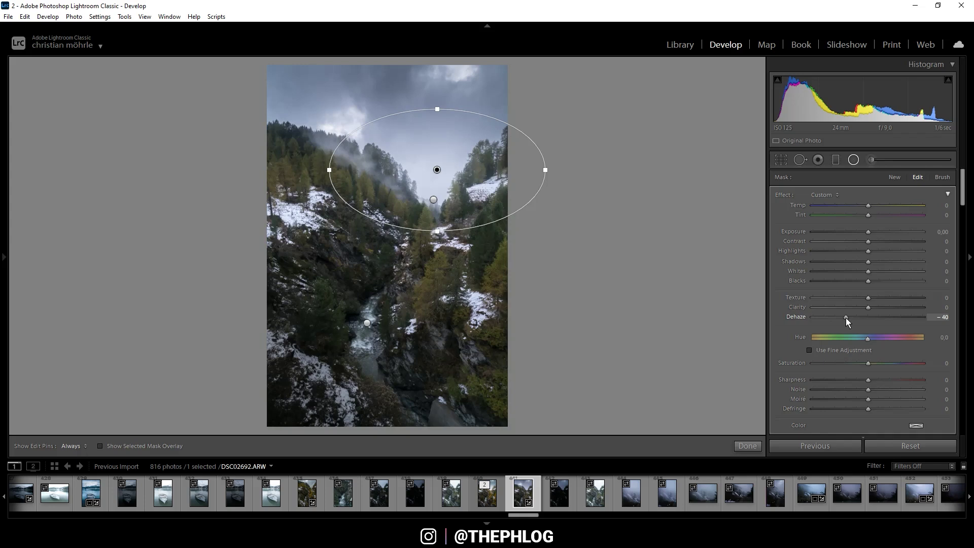
left_click_drag(845, 317, 843, 318)
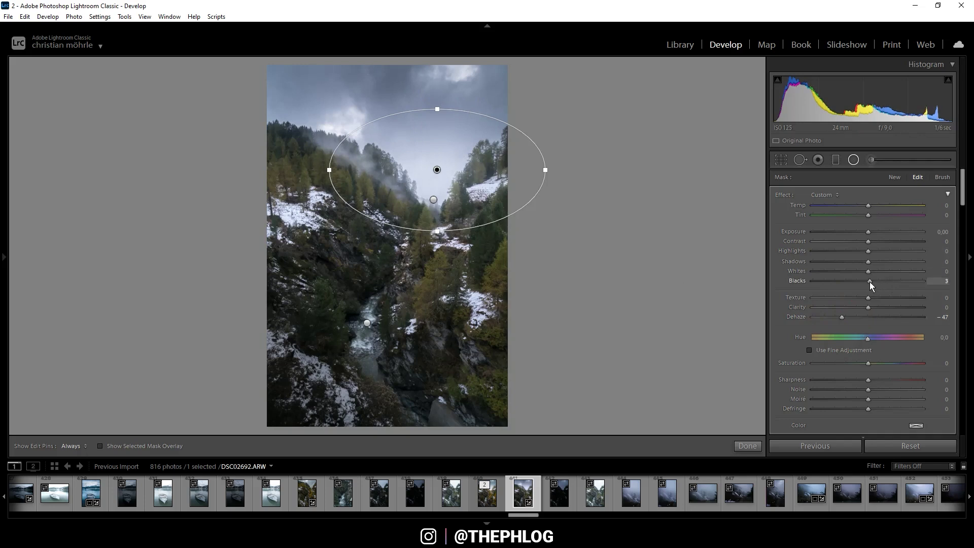
left_click_drag(872, 282, 873, 282)
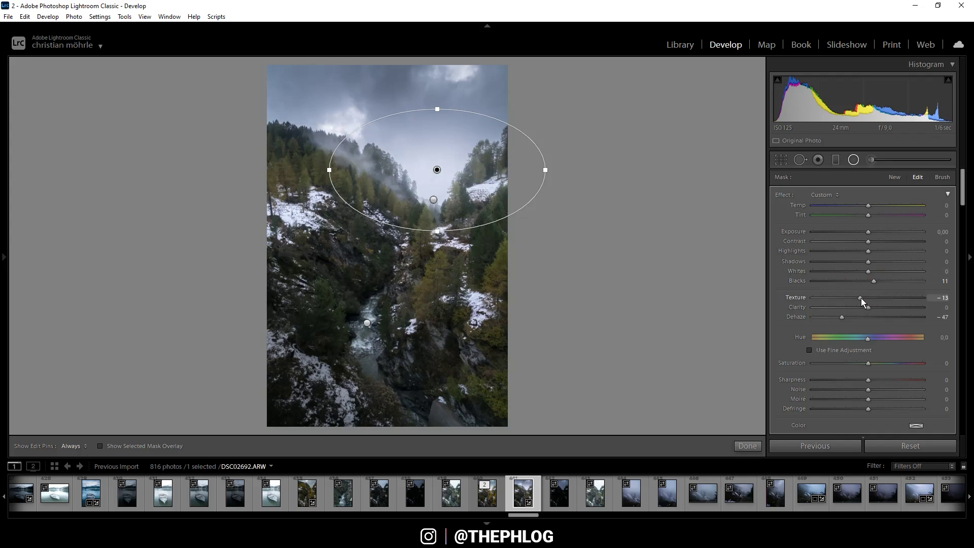
left_click_drag(860, 297, 861, 306)
Step: Add haze to the small valley-narrows radial mask with Dehaze around −26
left_click(434, 201)
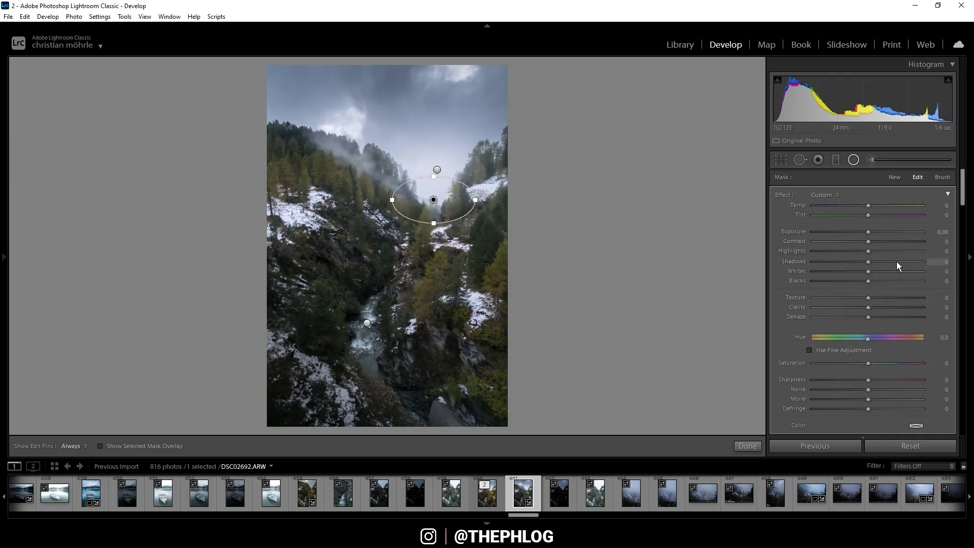
left_click_drag(865, 317, 854, 317)
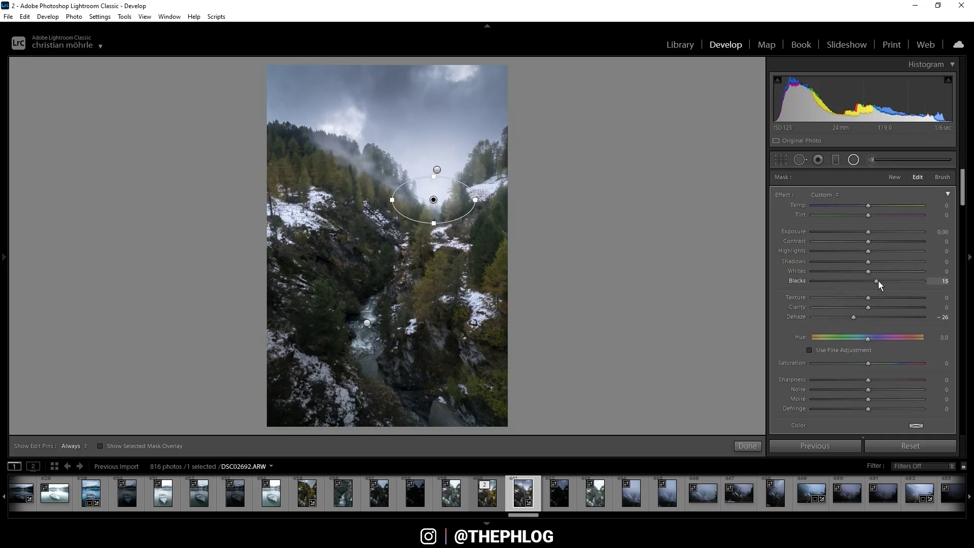
key("shift+m")
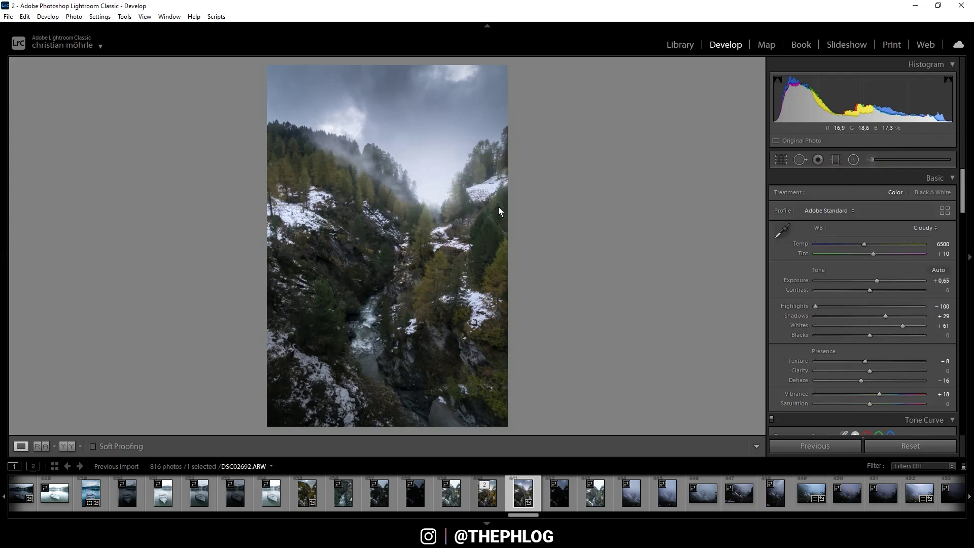
Step: Make the river radial mask crisper by raising its Clarity to 59
left_click(854, 160)
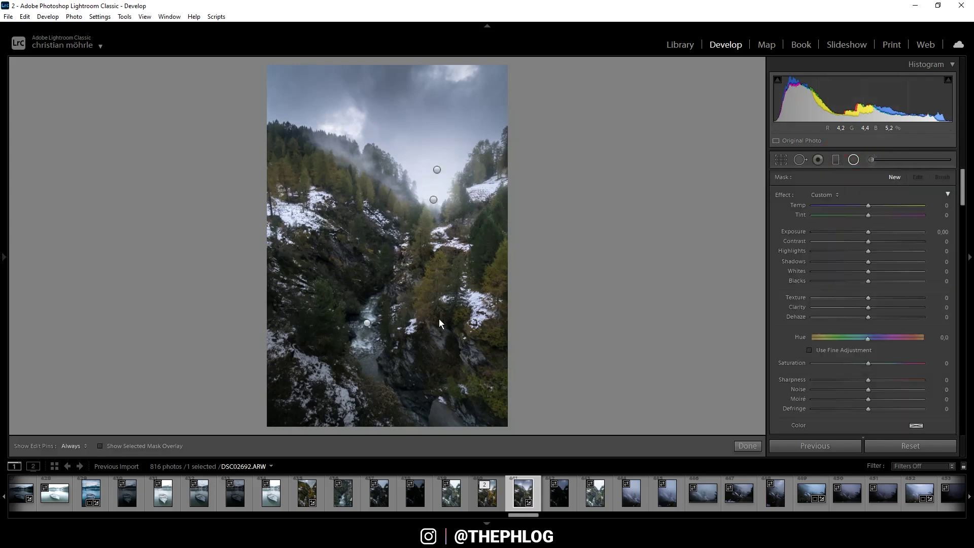
left_click(370, 323)
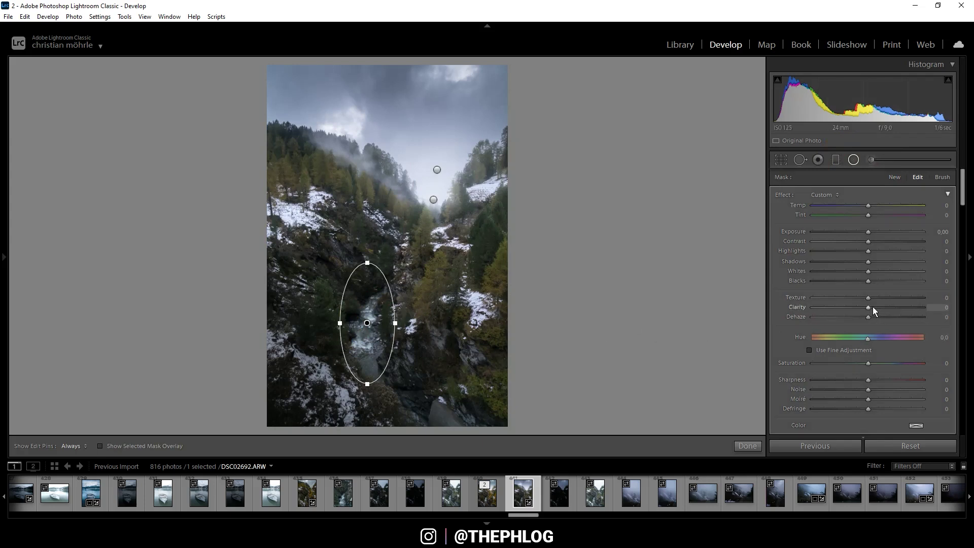
left_click_drag(872, 307, 892, 306)
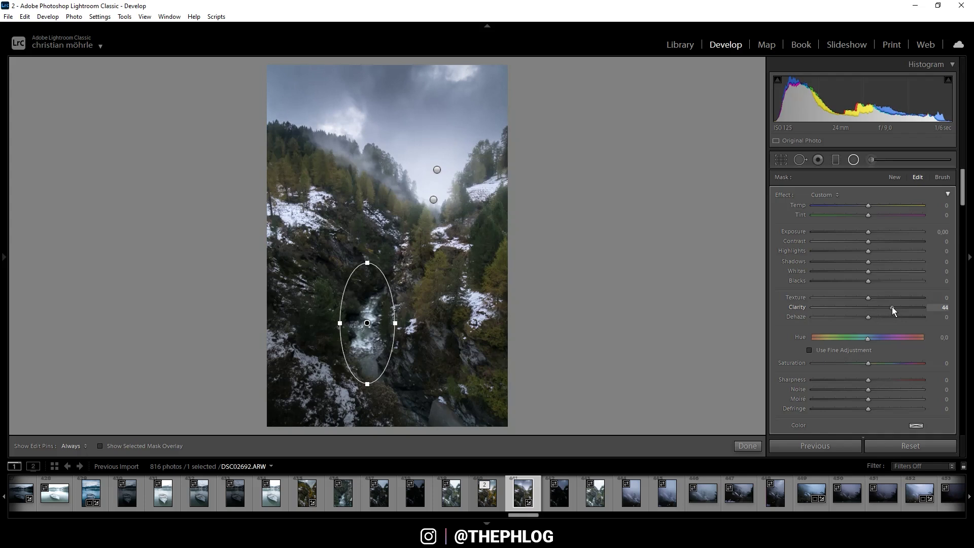
left_click_drag(892, 306, 900, 306)
Step: Shift the Green hue to −36 in HSL
left_click(853, 160)
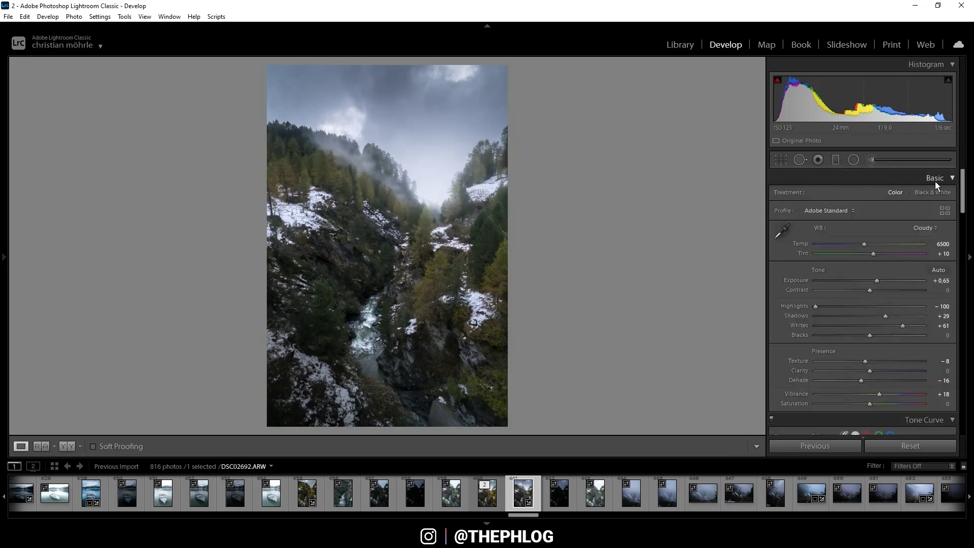
left_click_drag(964, 178, 964, 243)
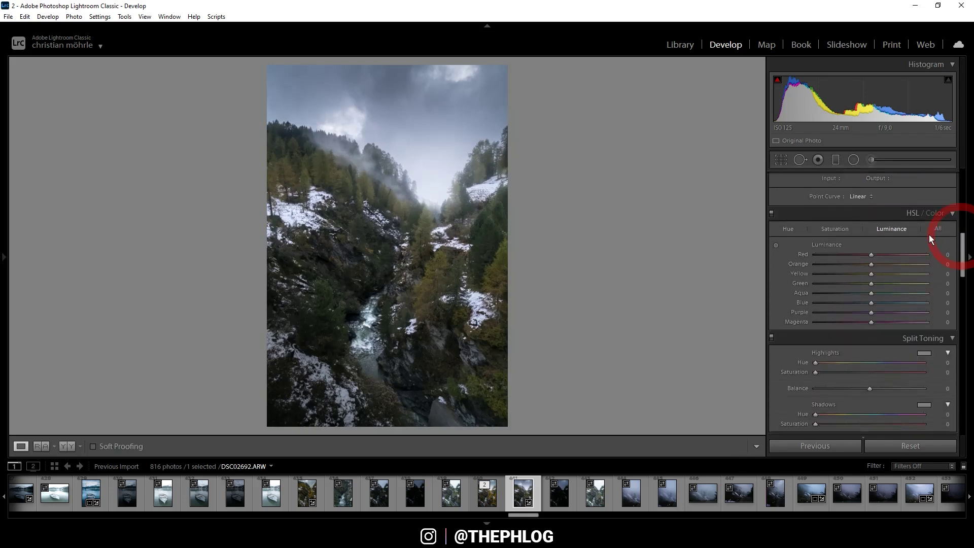
left_click(788, 229)
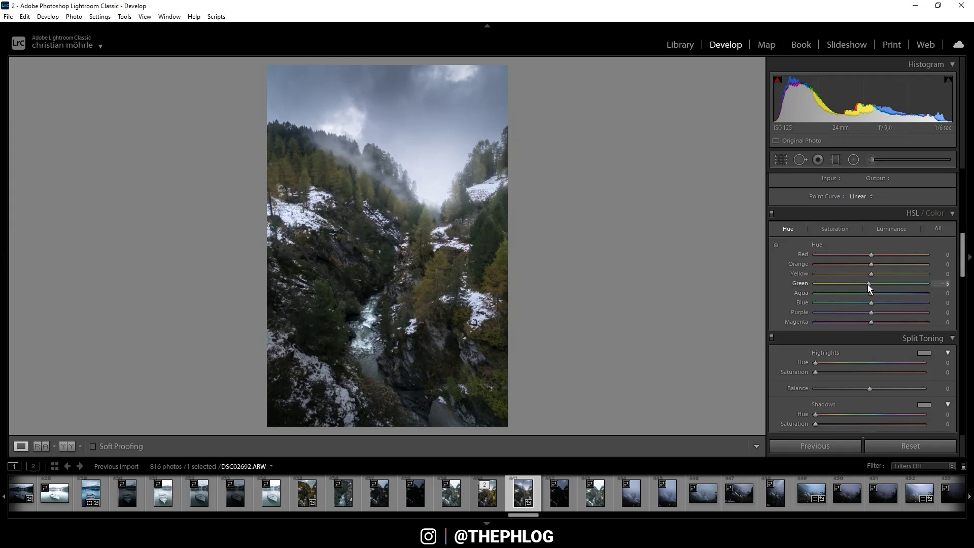
left_click_drag(862, 284, 851, 284)
Step: Boost saturation of Orange to +66, Yellow to +68 and Green to +29
left_click(835, 229)
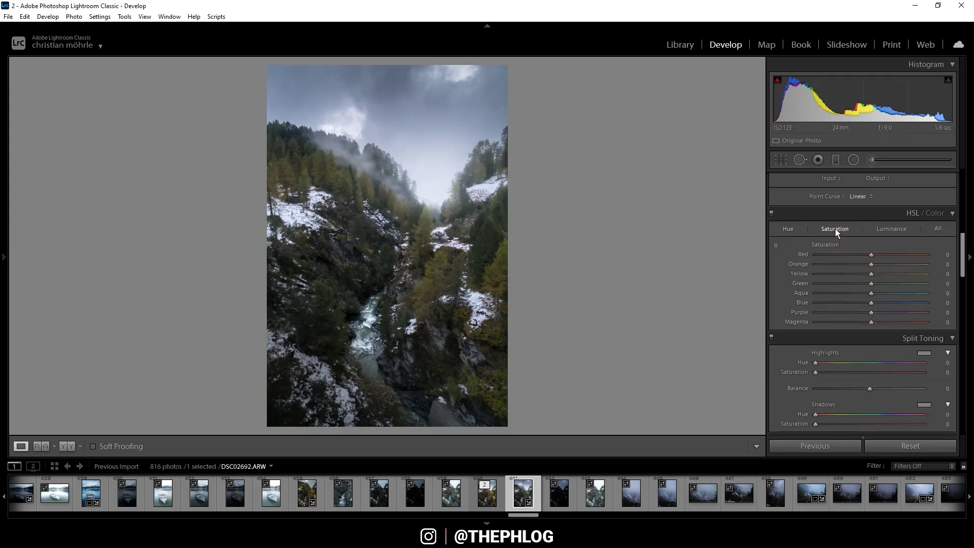
left_click_drag(871, 264, 910, 274)
left_click_drag(871, 283, 888, 283)
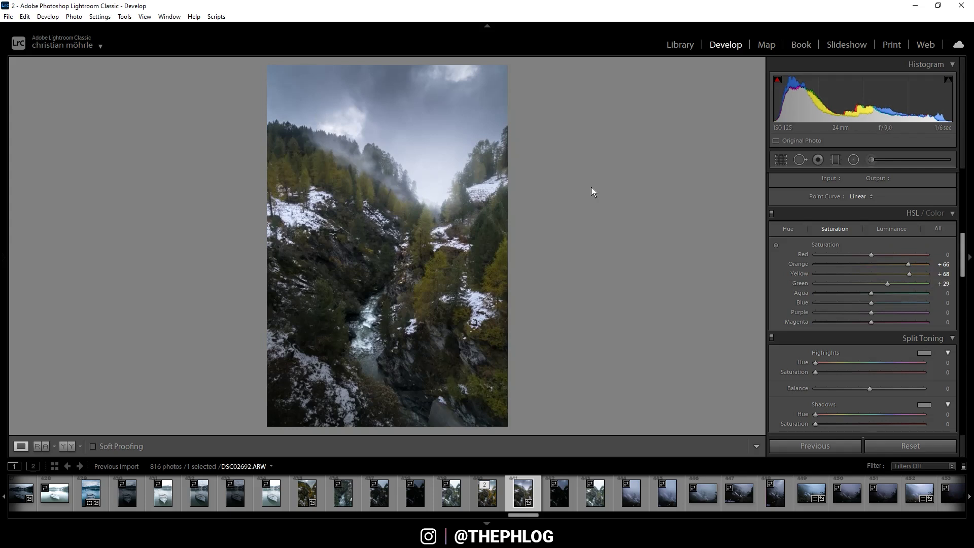
Step: Raise Orange, Yellow and Green luminance to +100, then compare HSL on and off
left_click(886, 231)
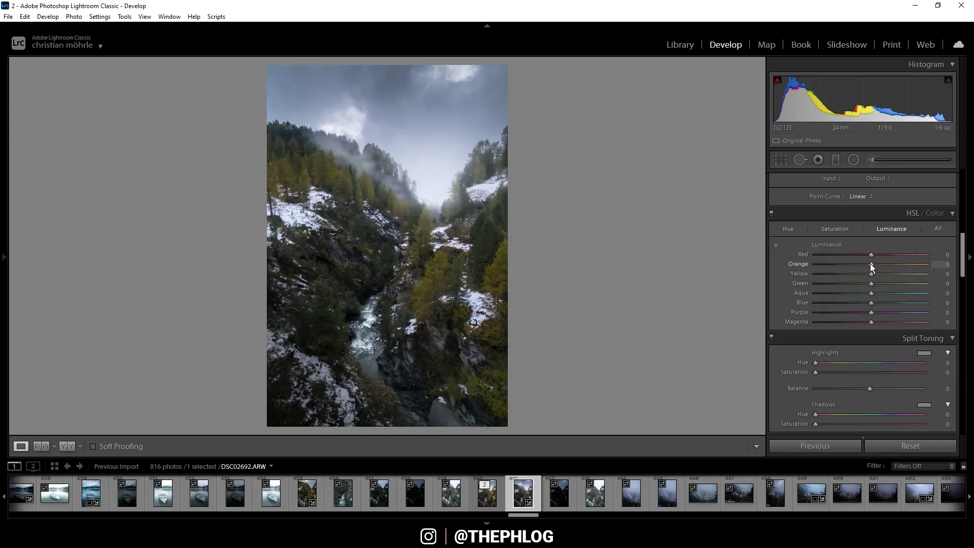
left_click_drag(871, 264, 929, 264)
left_click_drag(871, 274, 938, 286)
left_click(771, 214)
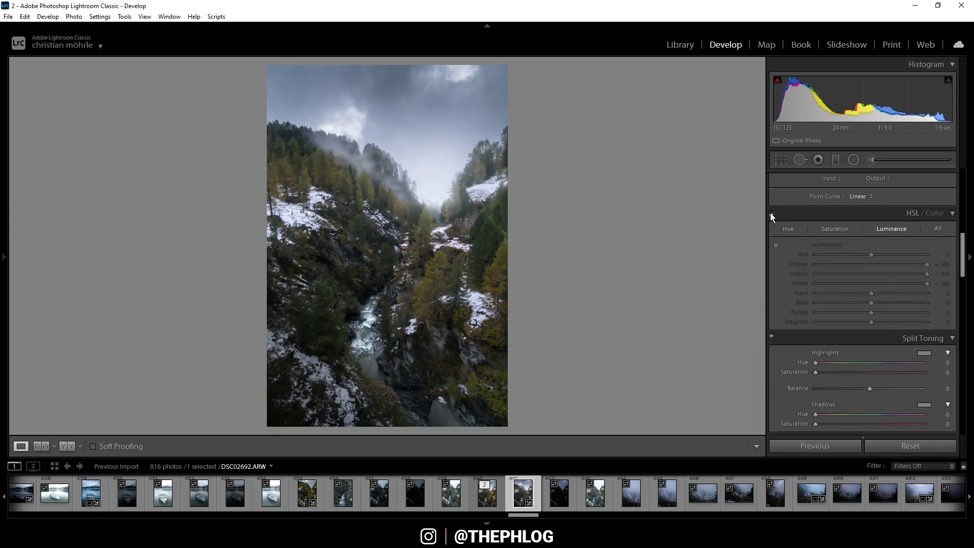
left_click(772, 214)
left_click(771, 213)
left_click(771, 214)
left_click_drag(962, 248, 962, 269)
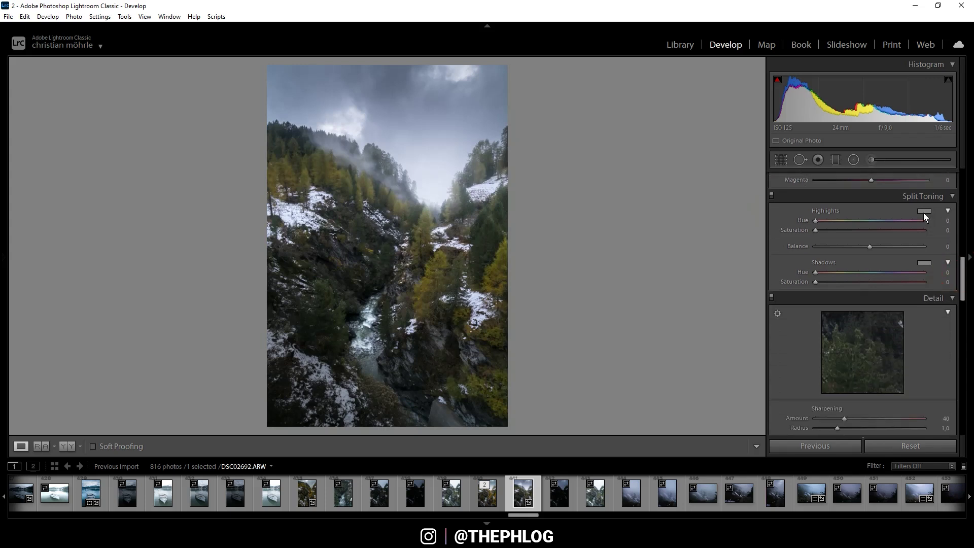
Step: Tint the split-toning highlights warm yellow at Hue 52, Saturation 19
left_click(925, 210)
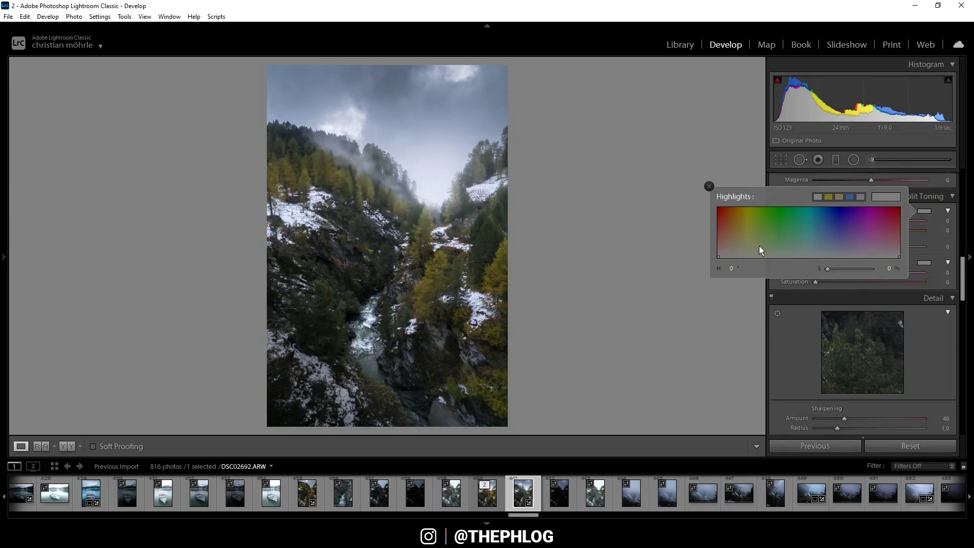
left_click_drag(728, 256, 744, 248)
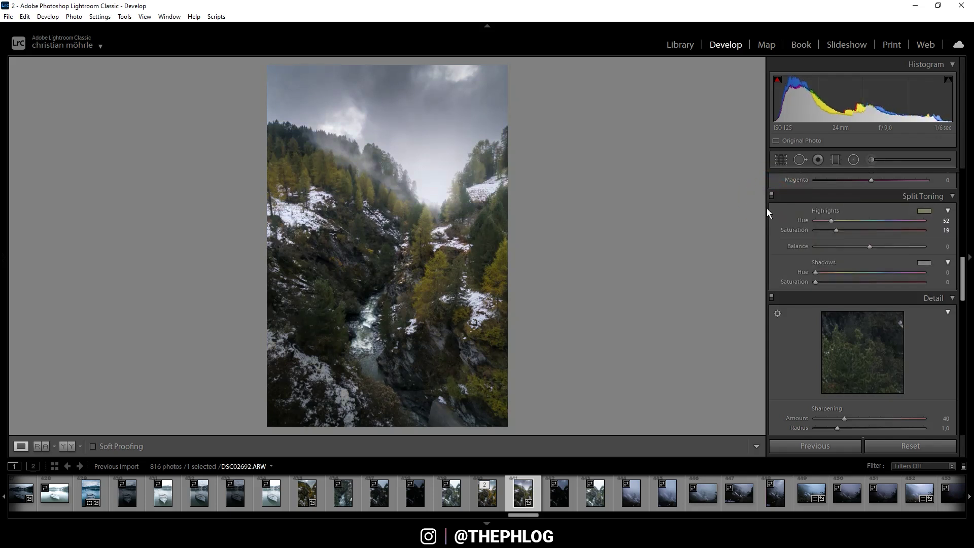
left_click_drag(961, 264, 961, 278)
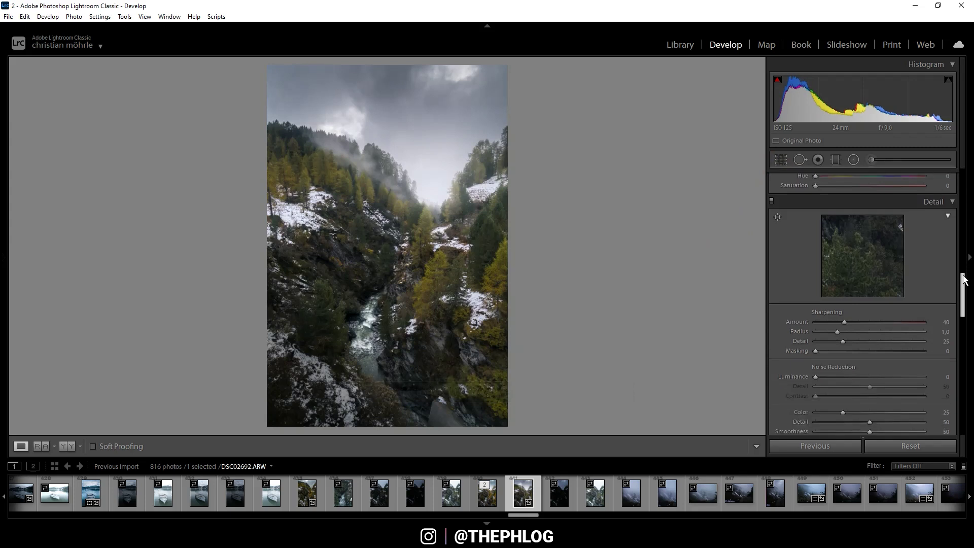
Step: Set sharpening to Amount 69, Radius 0.5, Detail 100 and Masking 65
left_click_drag(846, 301, 775, 306)
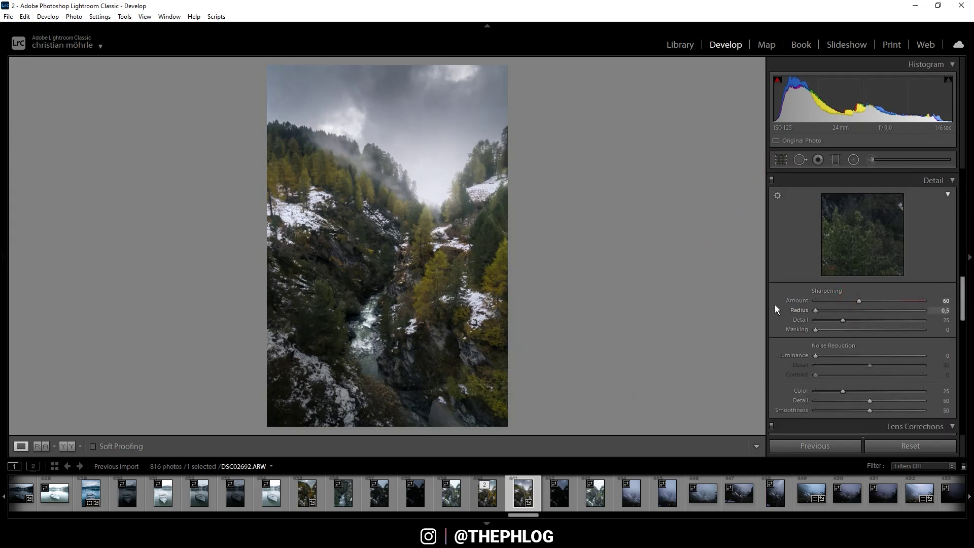
left_click_drag(842, 319, 931, 320)
left_click_drag(863, 300, 869, 302)
left_click_drag(817, 330, 885, 329)
scroll(962, 294, "down", 2)
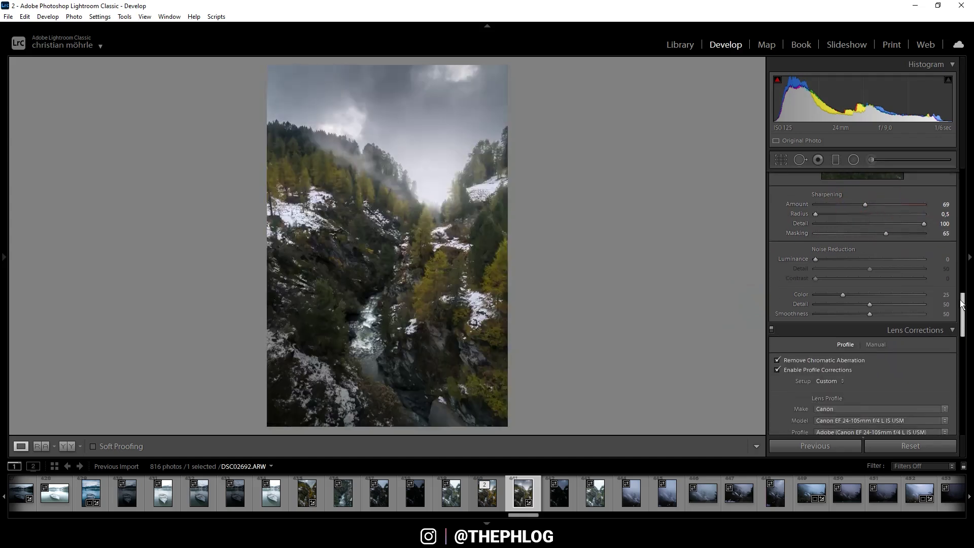
scroll(962, 294, "up", 2)
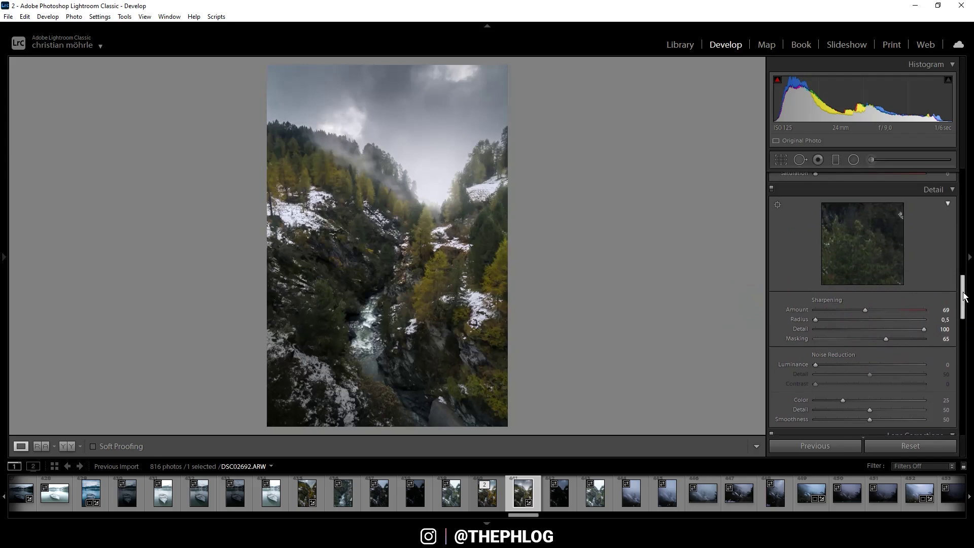
left_click_drag(960, 286, 958, 402)
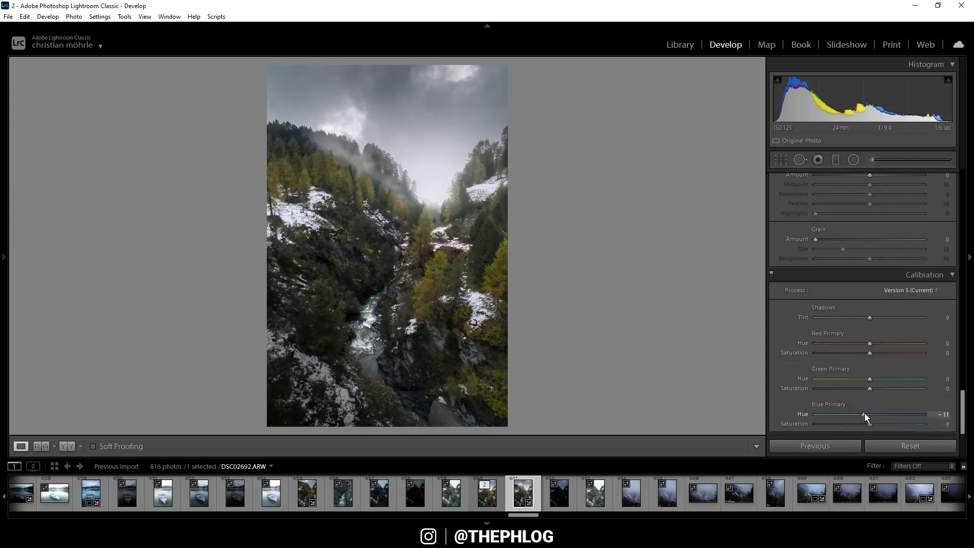
Step: Shift the Blue primary hue to −36, Green to −41 and Red to +26 for golden larches
left_click_drag(865, 414, 896, 425)
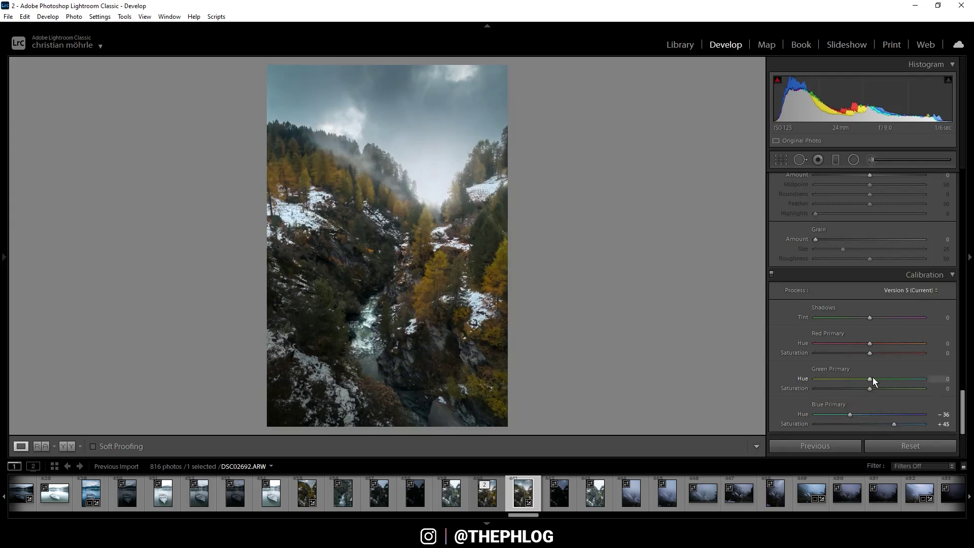
left_click_drag(866, 380, 889, 389)
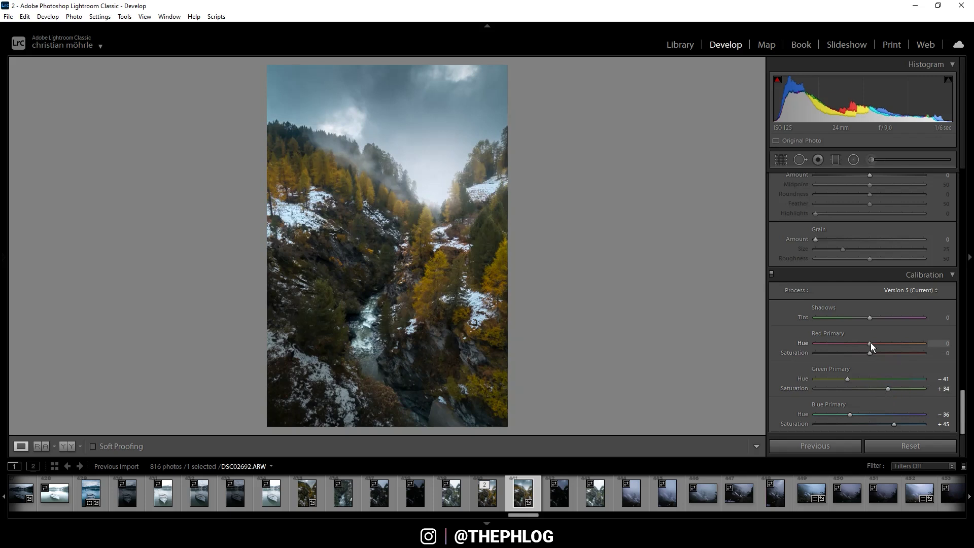
left_click_drag(878, 344, 885, 344)
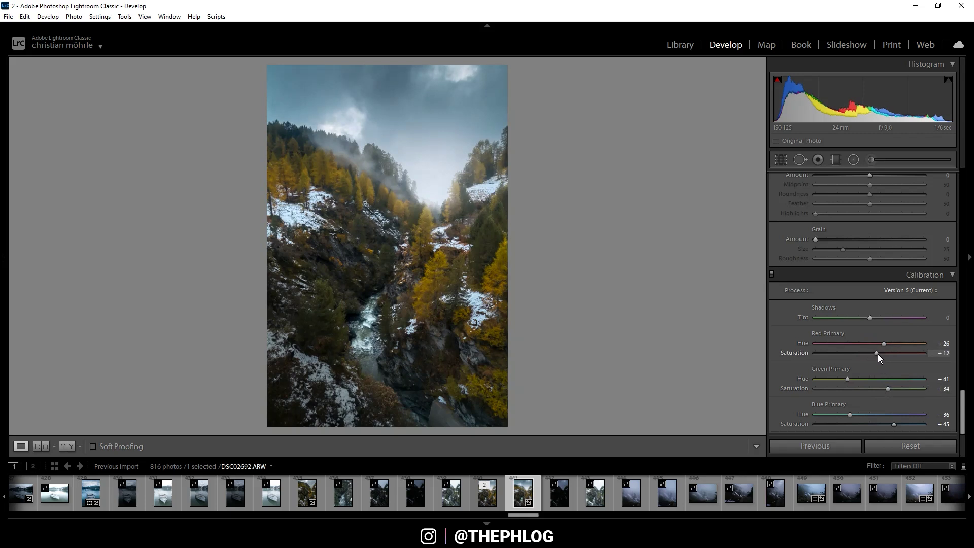
Step: Toggle the Calibration panel on and off to compare, leaving it enabled
left_click(772, 275)
left_click(771, 275)
left_click(771, 275)
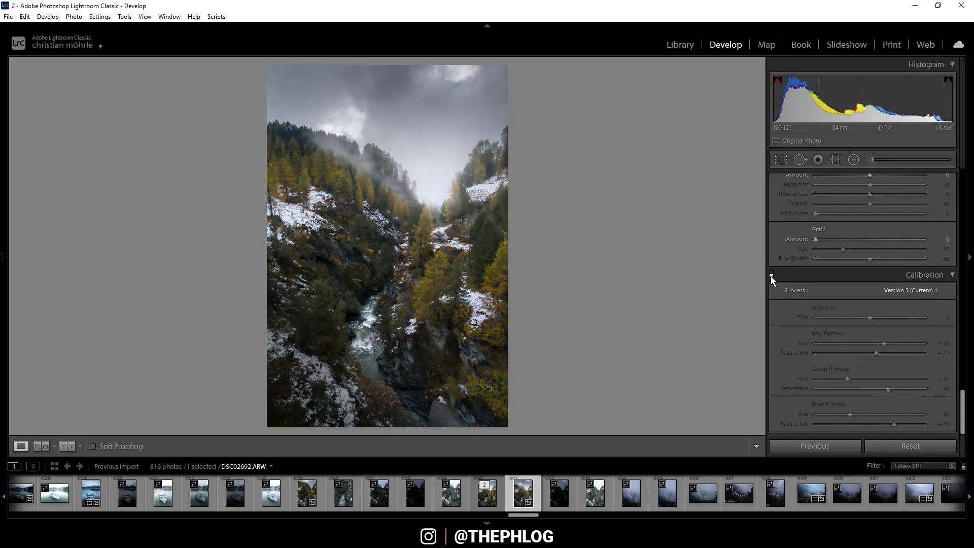
left_click(771, 275)
left_click(771, 275)
left_click(771, 275)
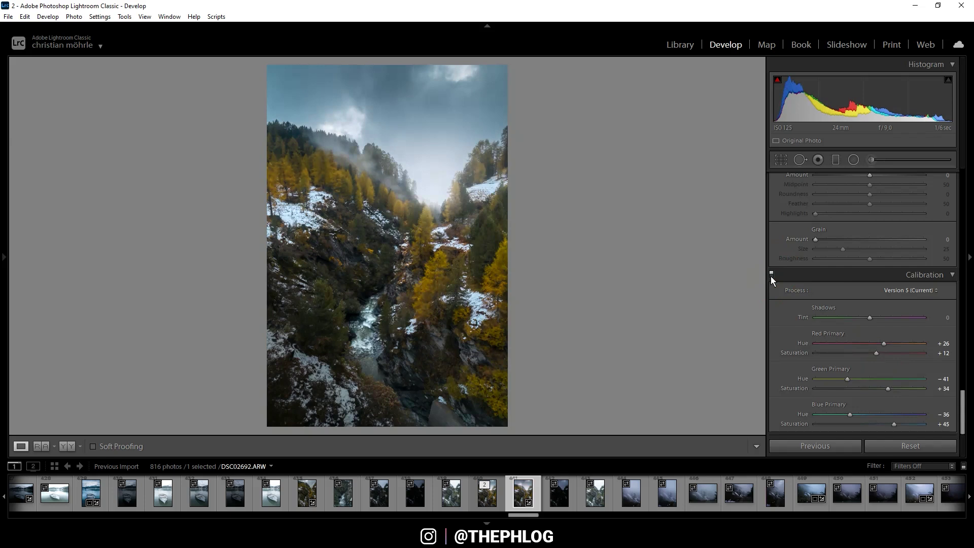
scroll(862, 274, "up", 20)
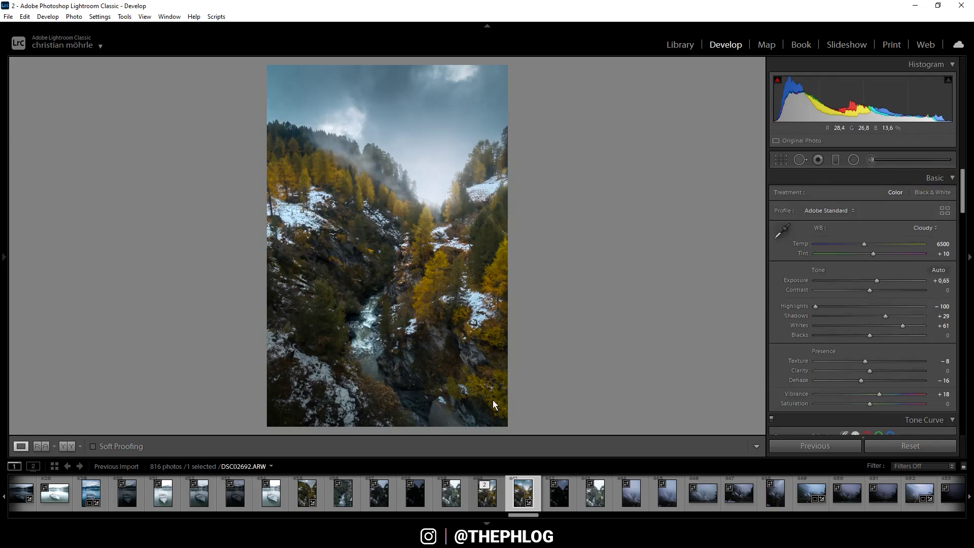
Step: Send the gorge photo from the filmstrip to Color Efex Pro 4 via Edit In
right_click(518, 496)
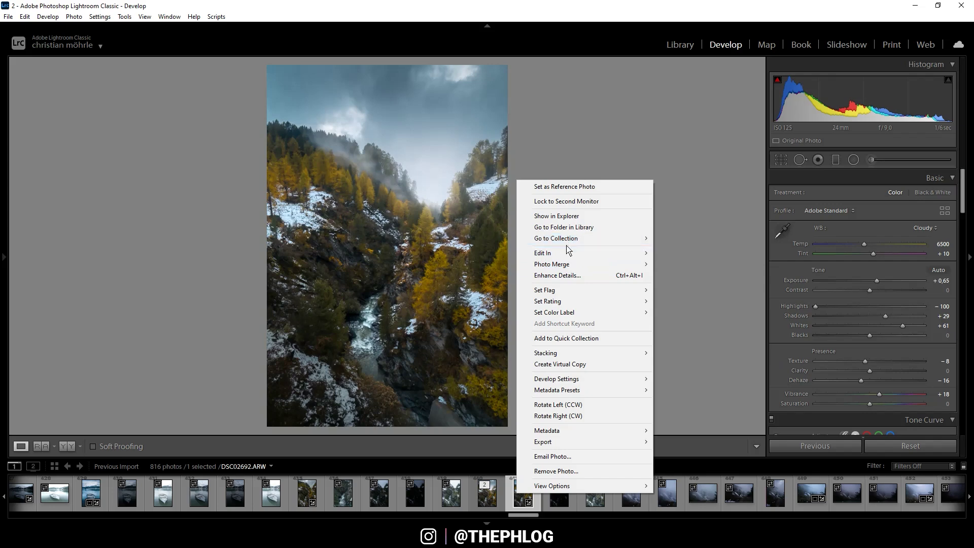
mouse_move(569, 253)
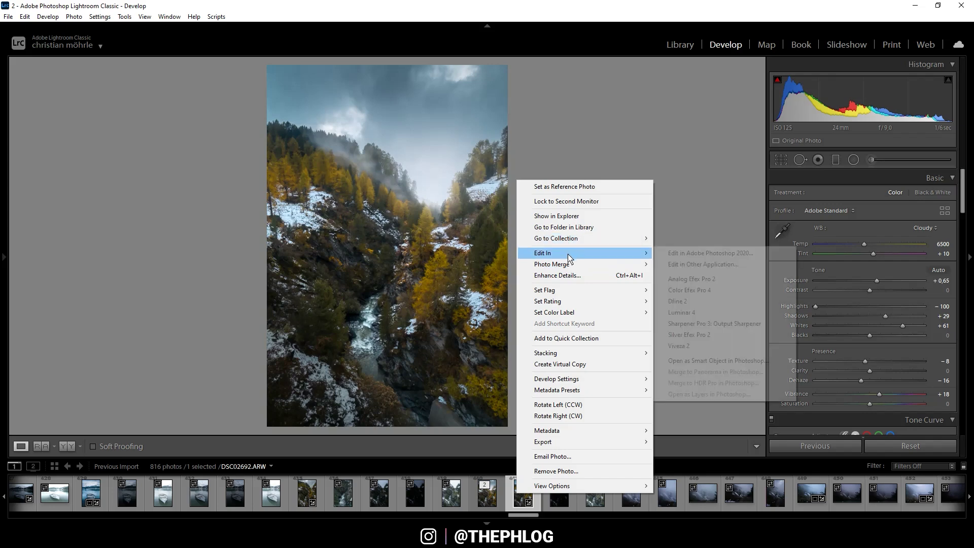
left_click(690, 291)
Step: Edit a copy and apply the Foliage filter with Method 2 and Enhance Foliage about 15%
left_click(517, 333)
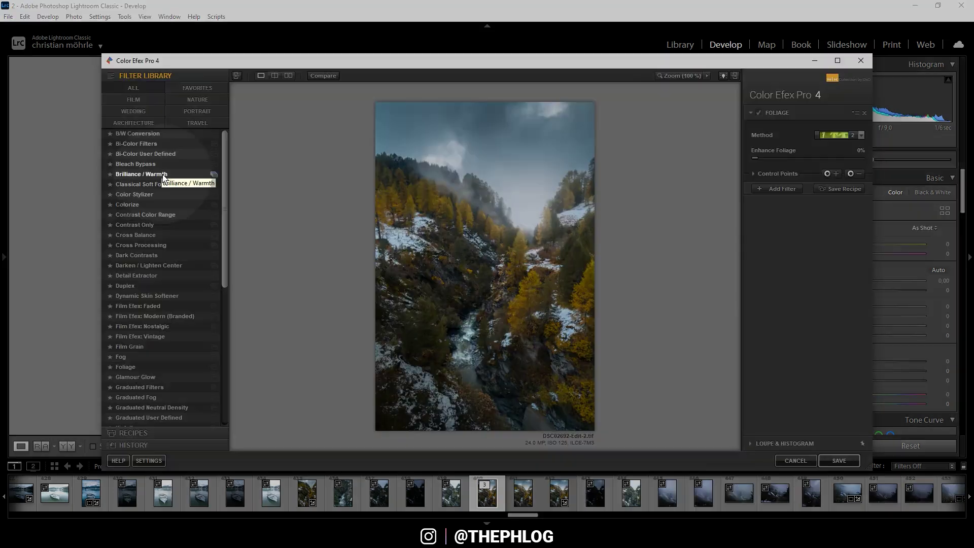
left_click_drag(226, 157, 223, 199)
left_click(140, 293)
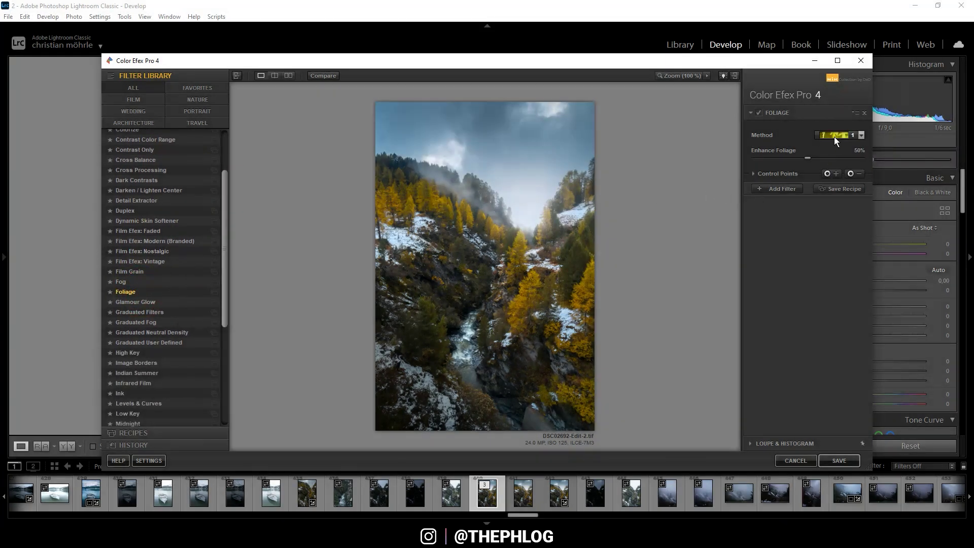
left_click(834, 135)
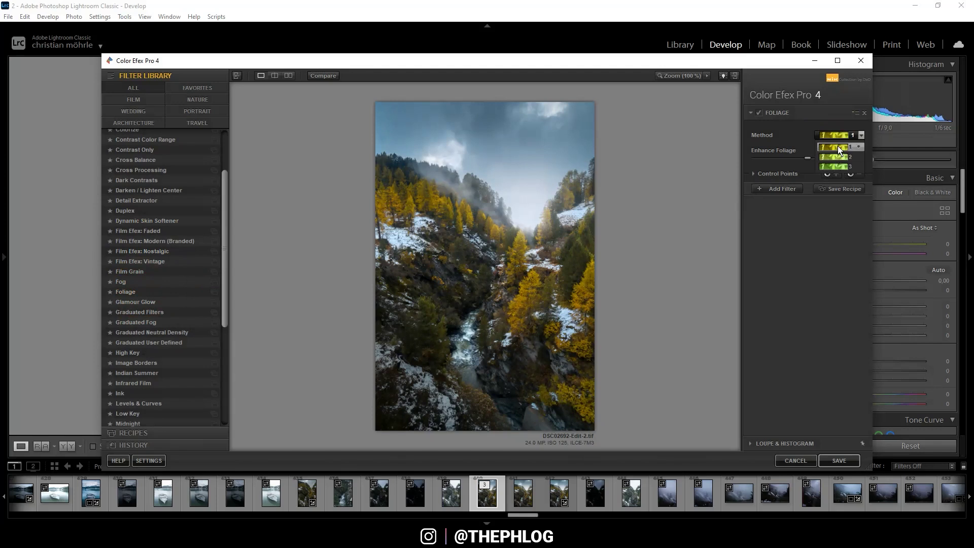
left_click_drag(809, 157, 741, 161)
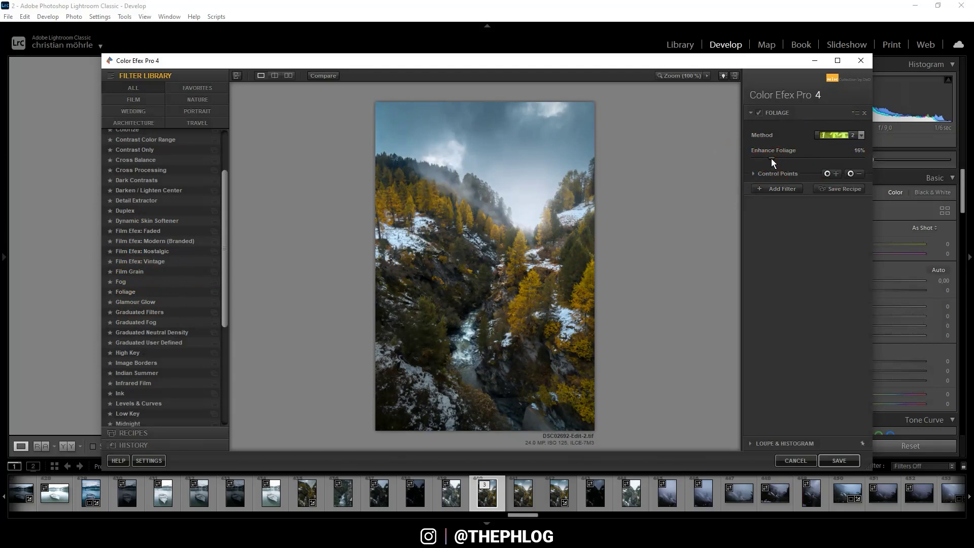
left_click_drag(771, 160, 773, 160)
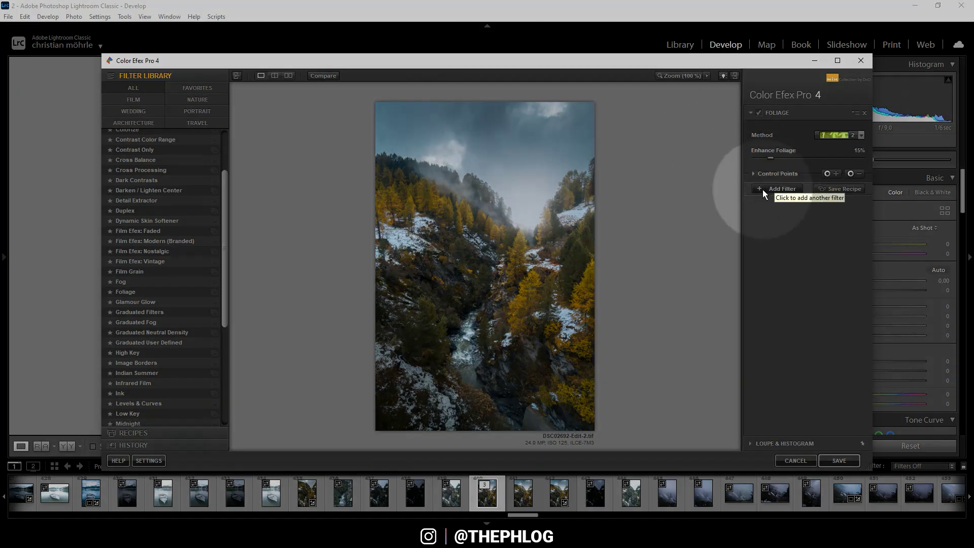
Step: Add Classical Soft Focus as a second filter using Diffusion 2 at 15% strength
left_click(763, 190)
scroll(150, 203, "up", 3)
left_click(147, 184)
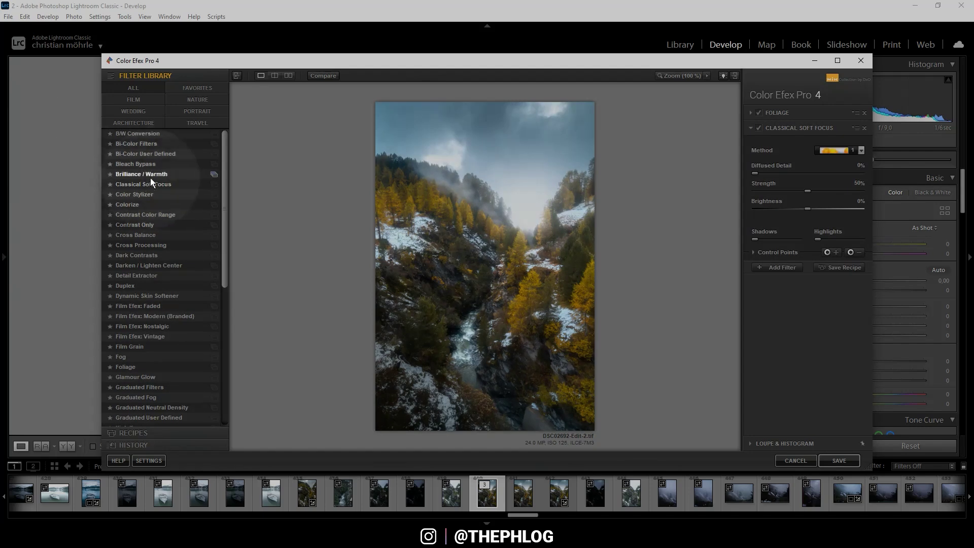
left_click(126, 184)
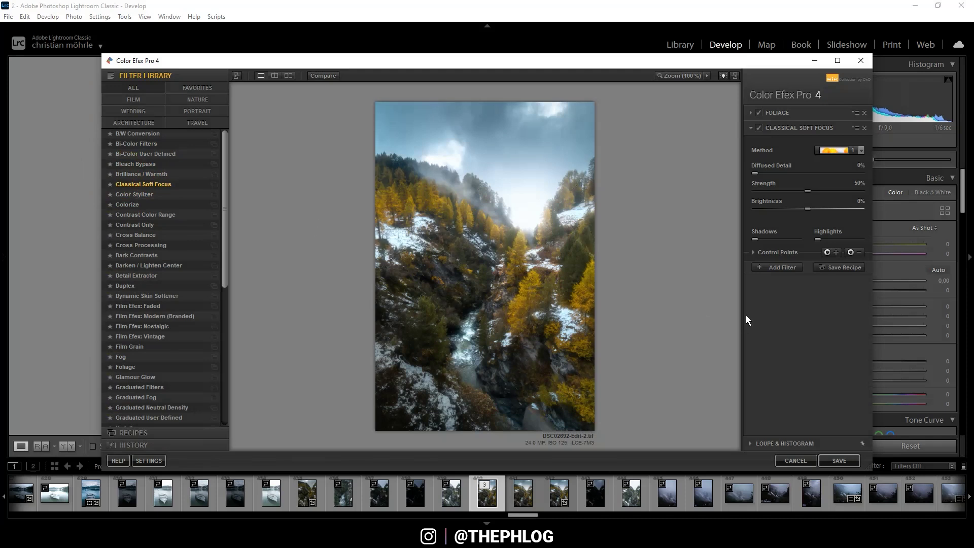
left_click(860, 151)
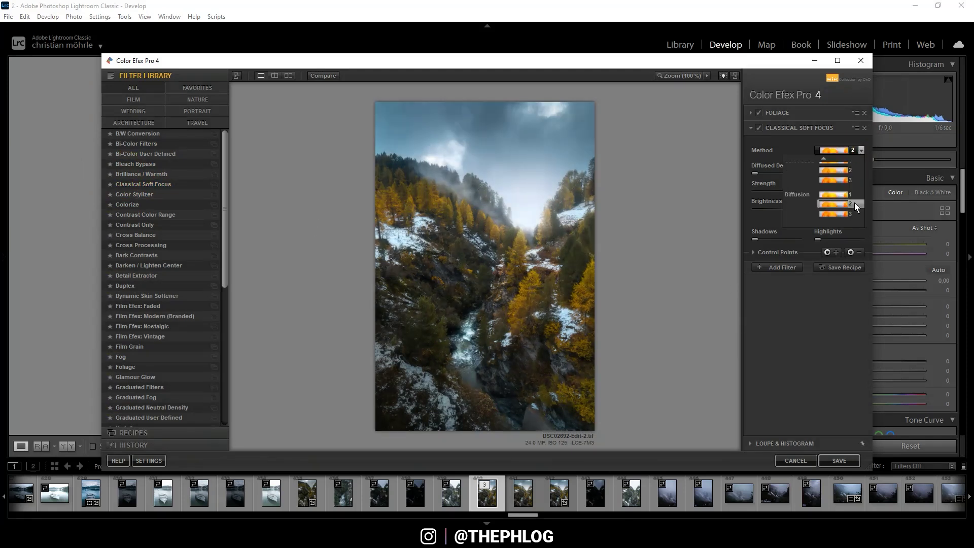
left_click(855, 203)
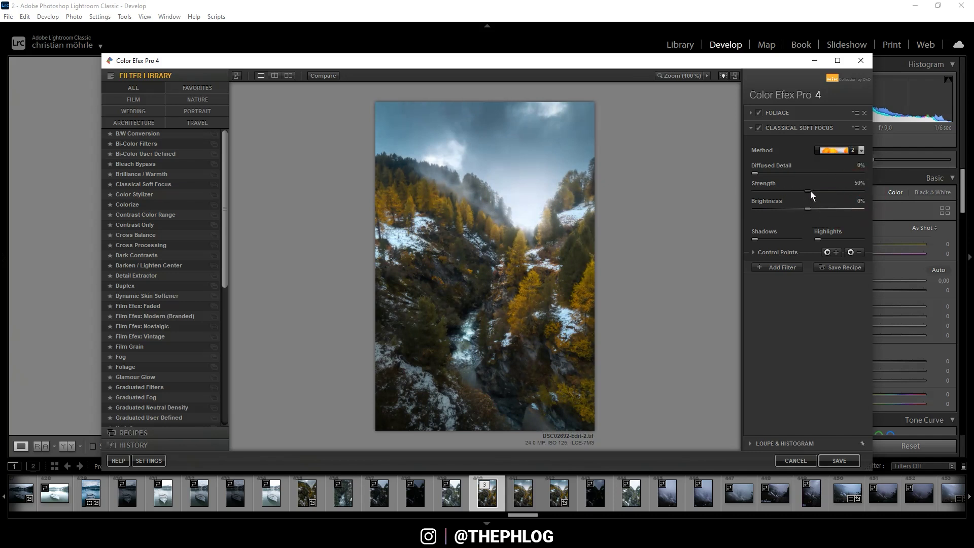
left_click(738, 191)
left_click_drag(769, 192, 772, 191)
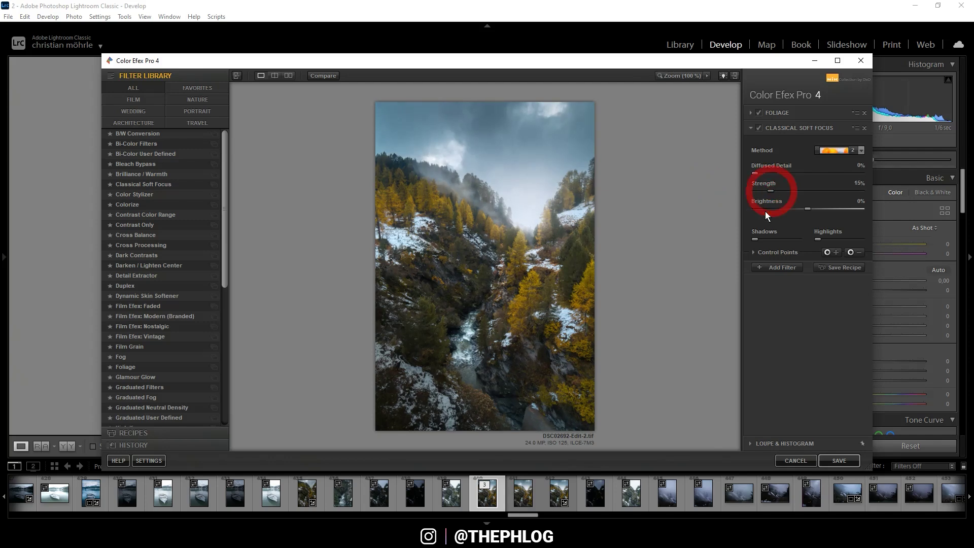
Step: Save the Color Efex result back to Lightroom as DSC02692-Edit-2.tif
left_click(838, 461)
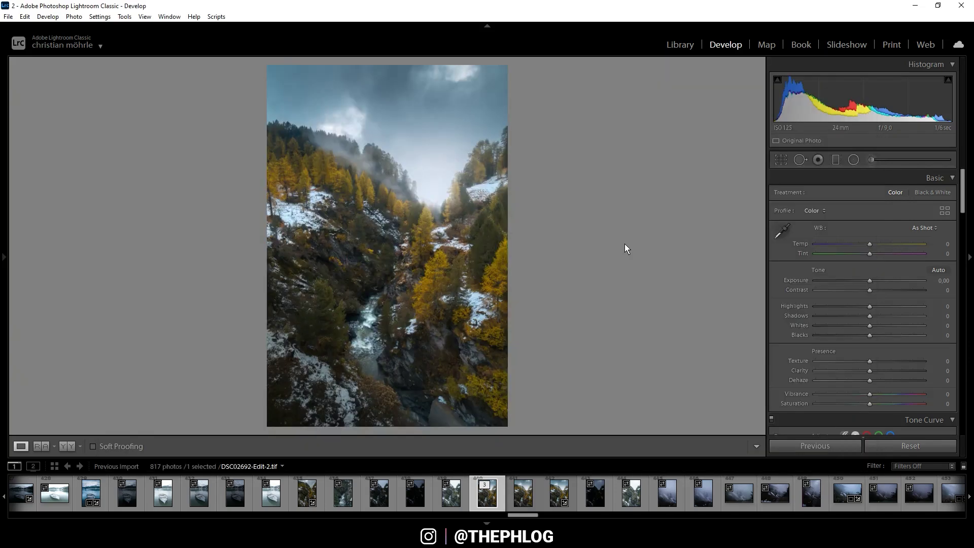